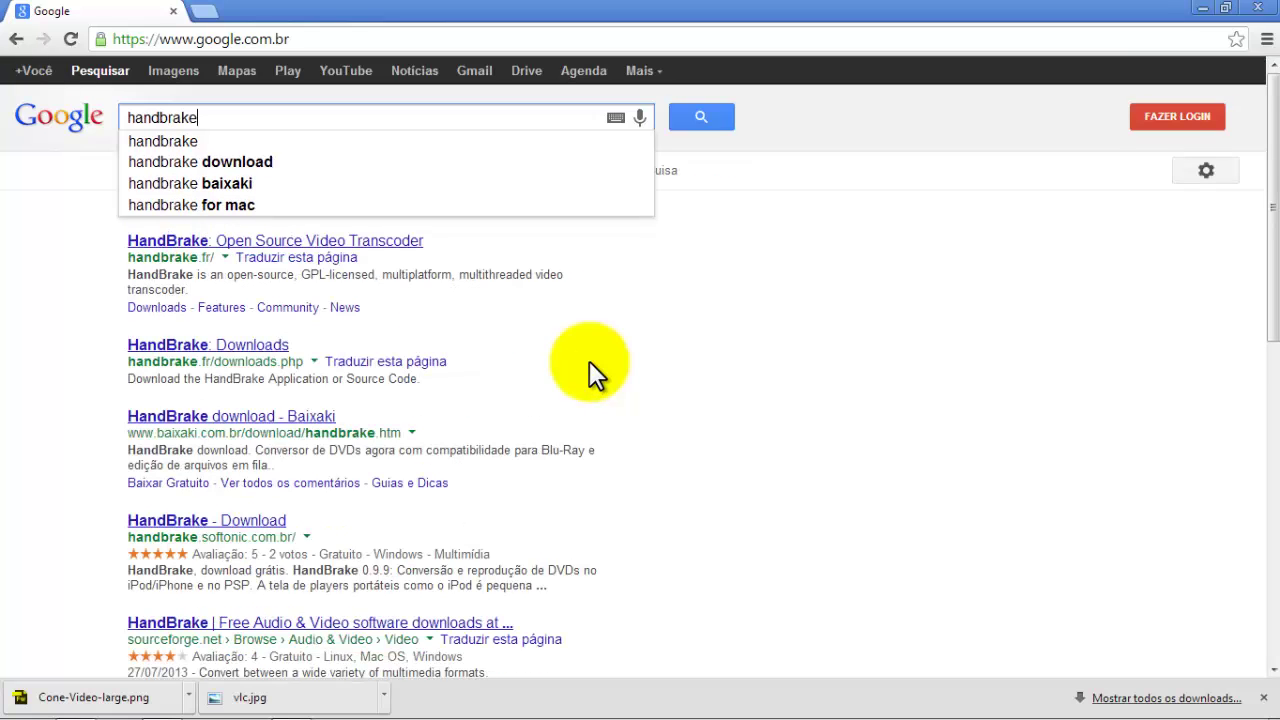
Search Google for handbrake, open the official HandBrake site, look through its screenshots and download HandBrake 0.9.9 for Windows
key("Return")
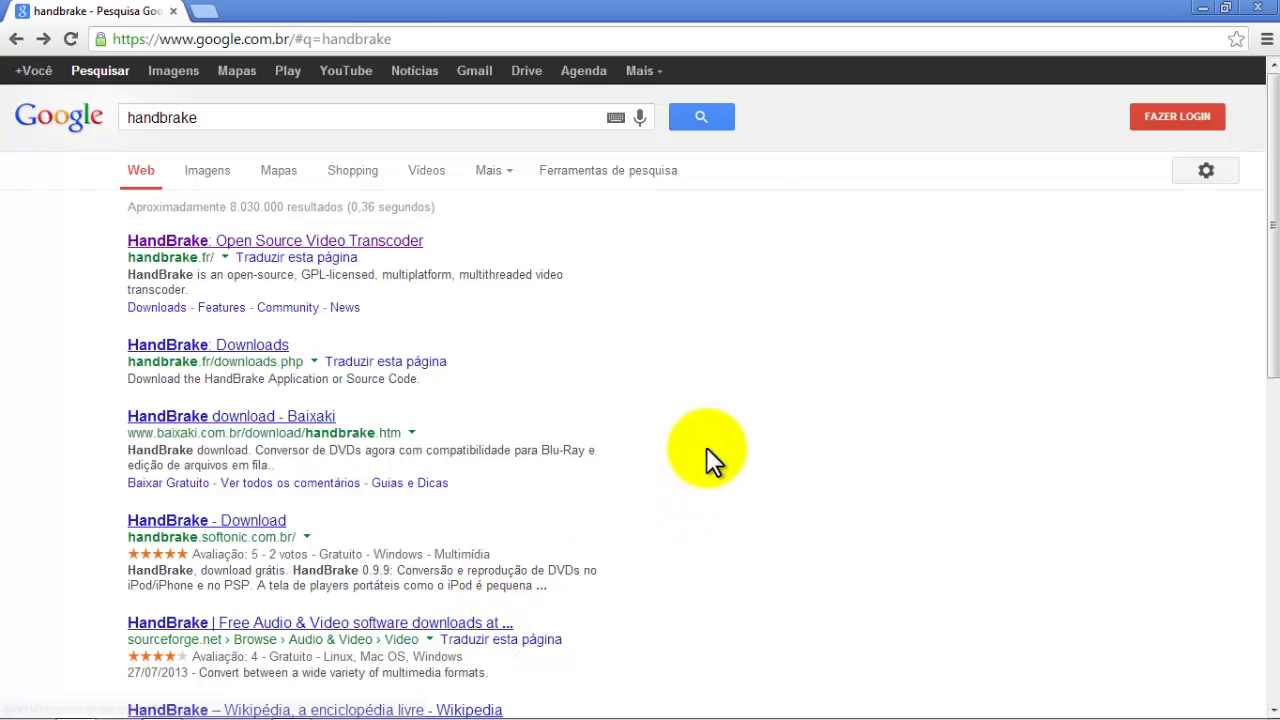
left_click(175, 240)
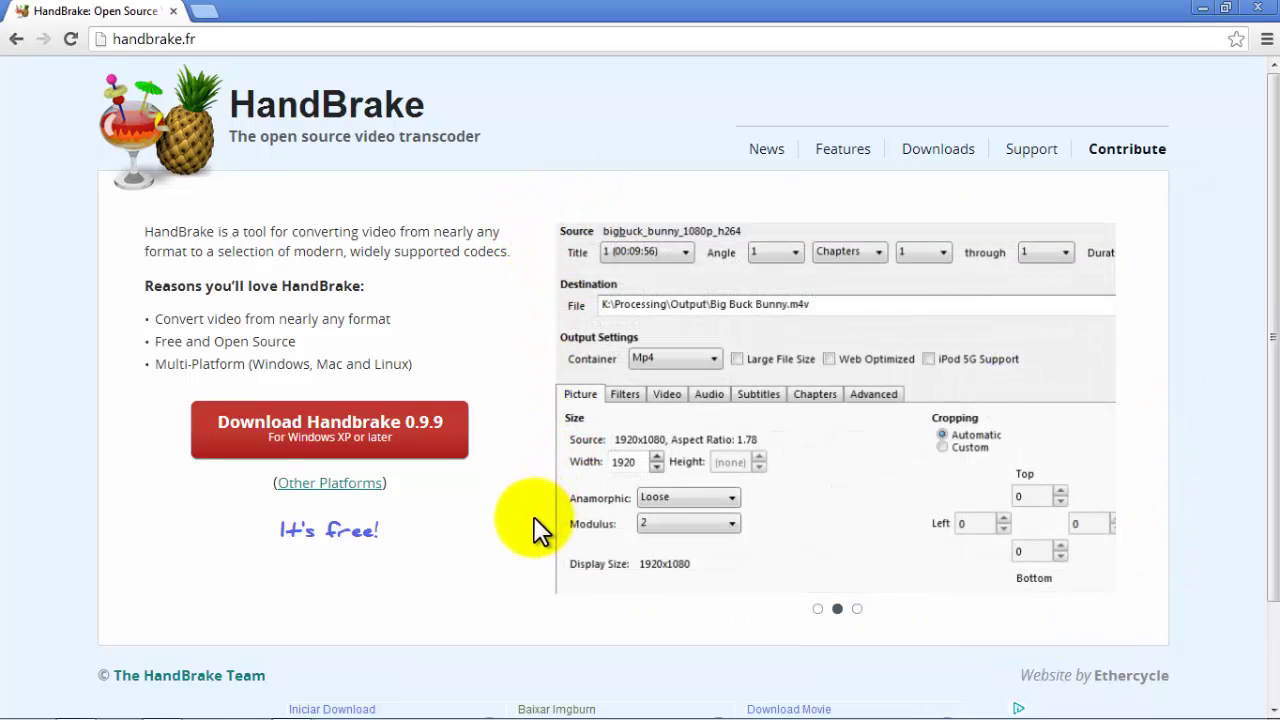
left_click(853, 608)
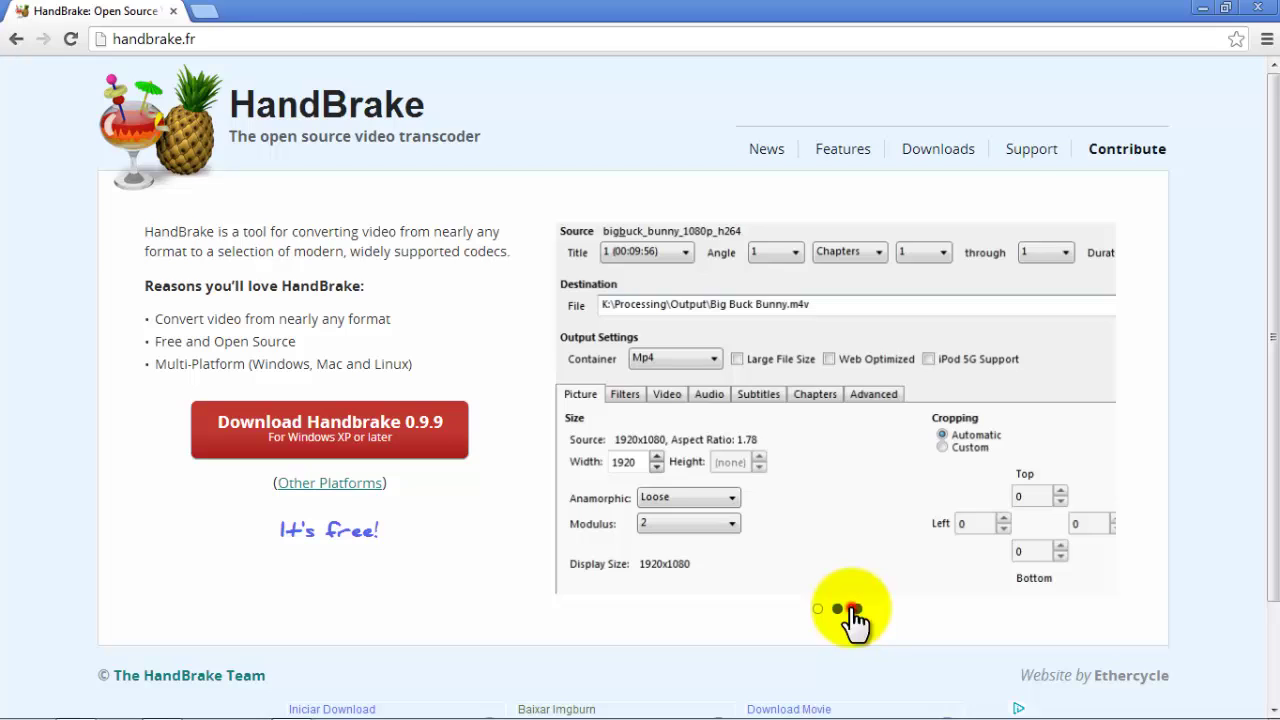
left_click(817, 608)
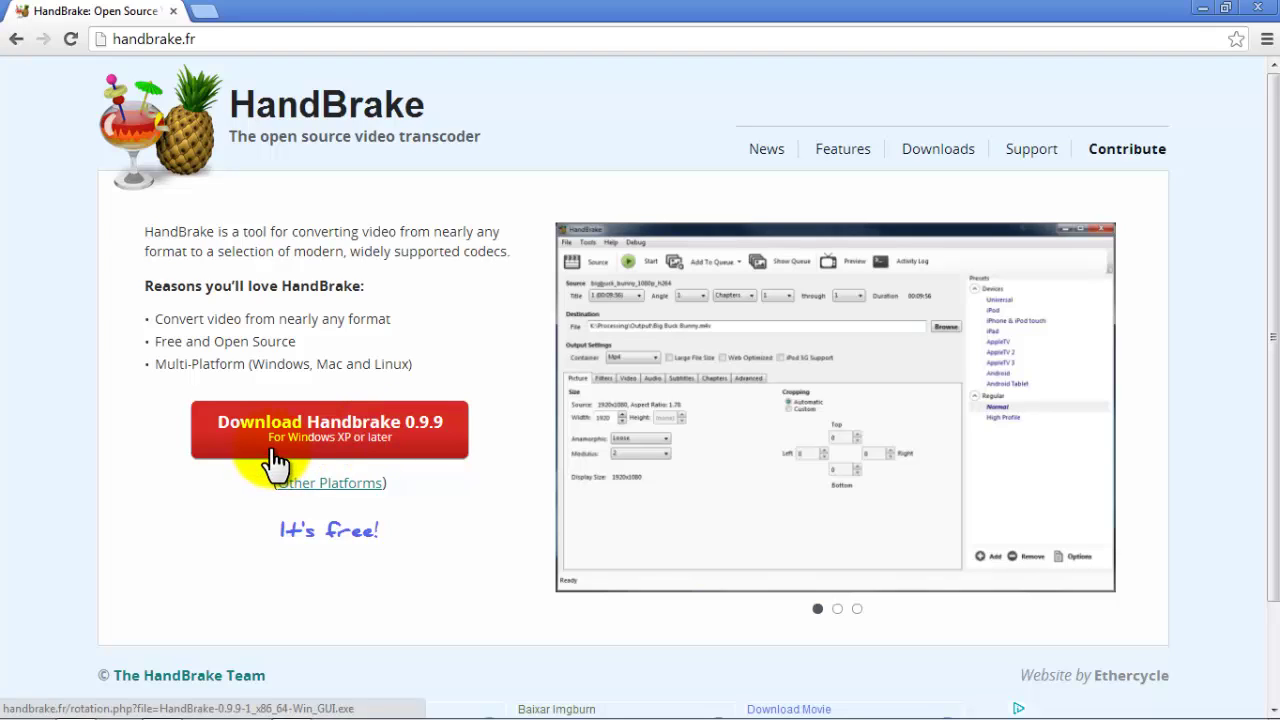
left_click(389, 444)
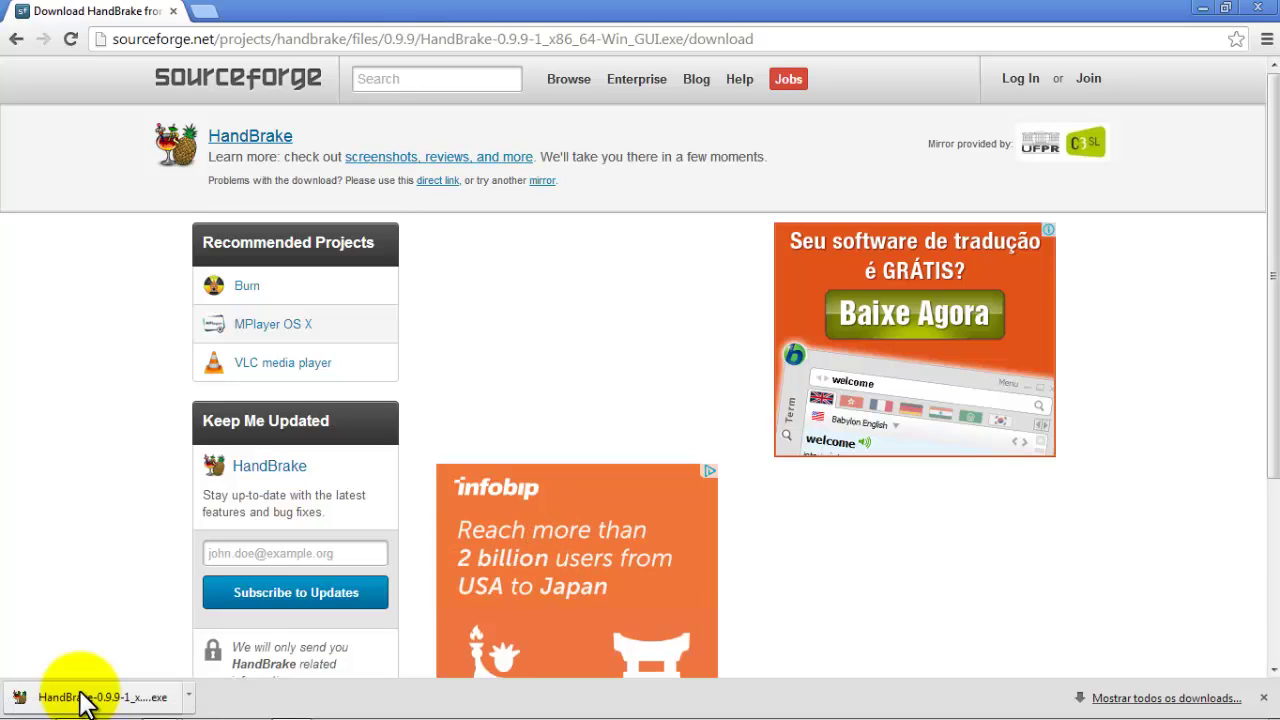
Show the downloaded HandBrake installer in its Downloads folder and close the browser
right_click(84, 700)
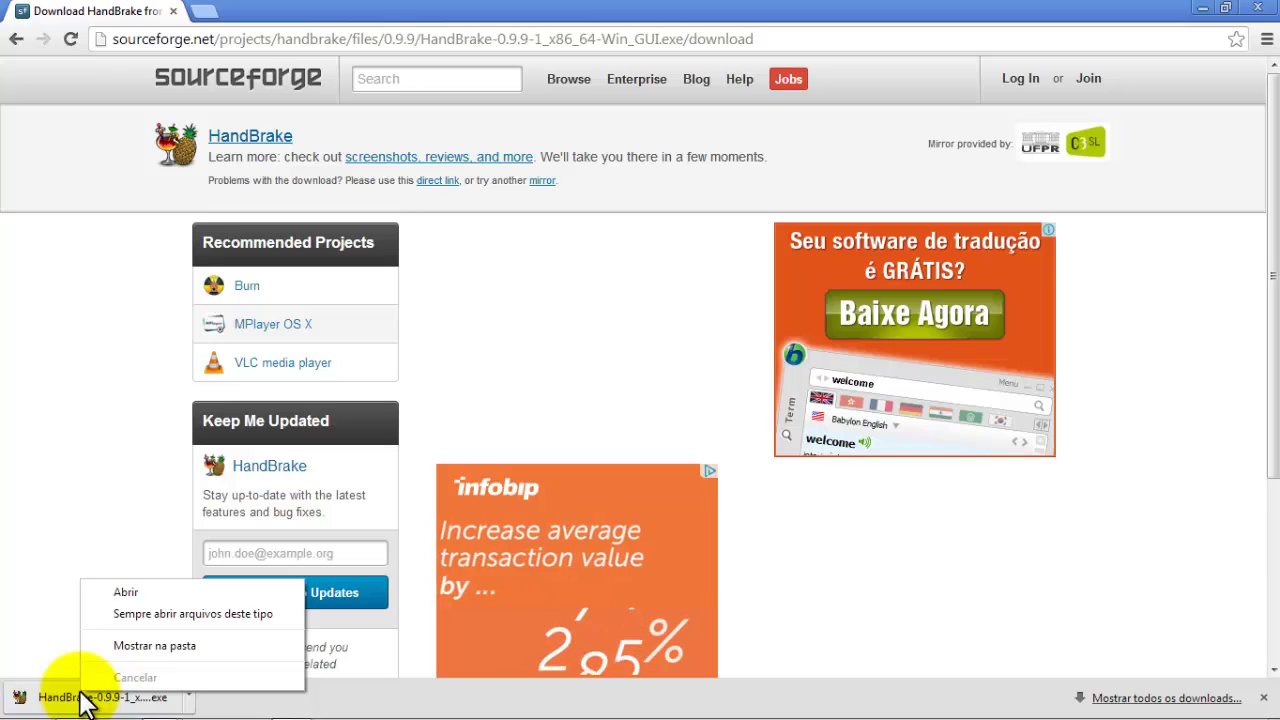
left_click(200, 640)
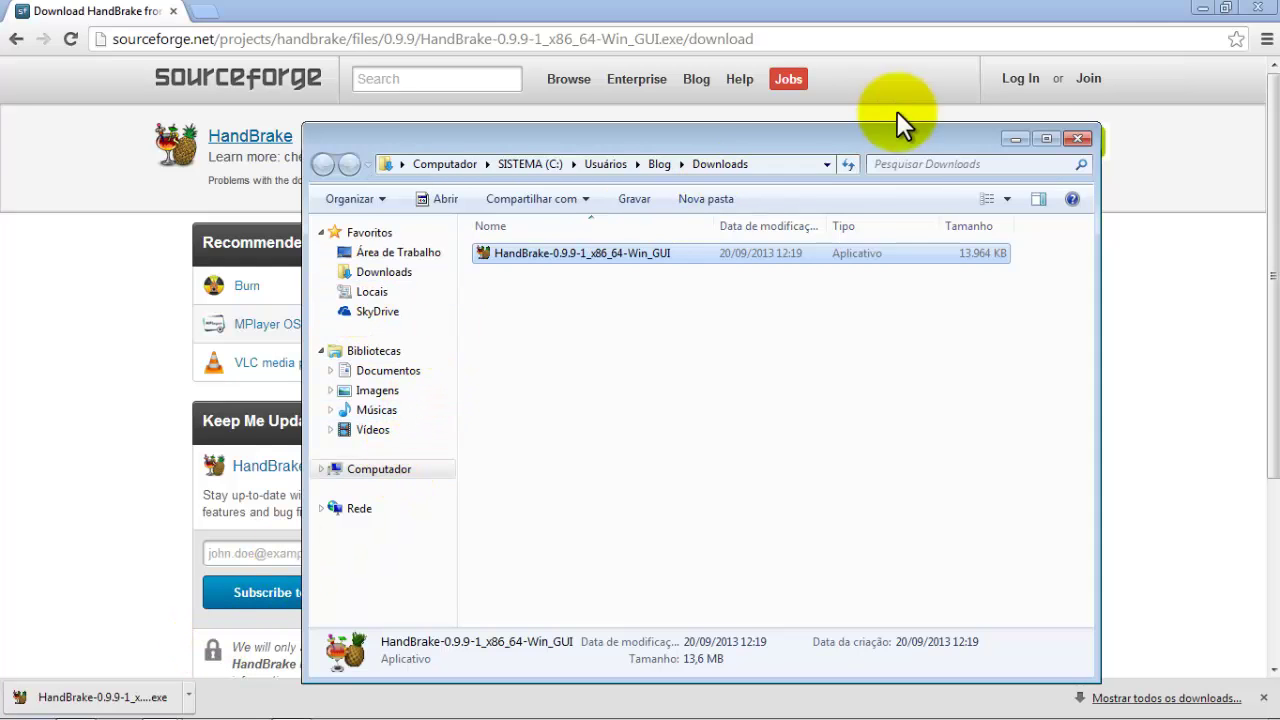
left_click(1258, 8)
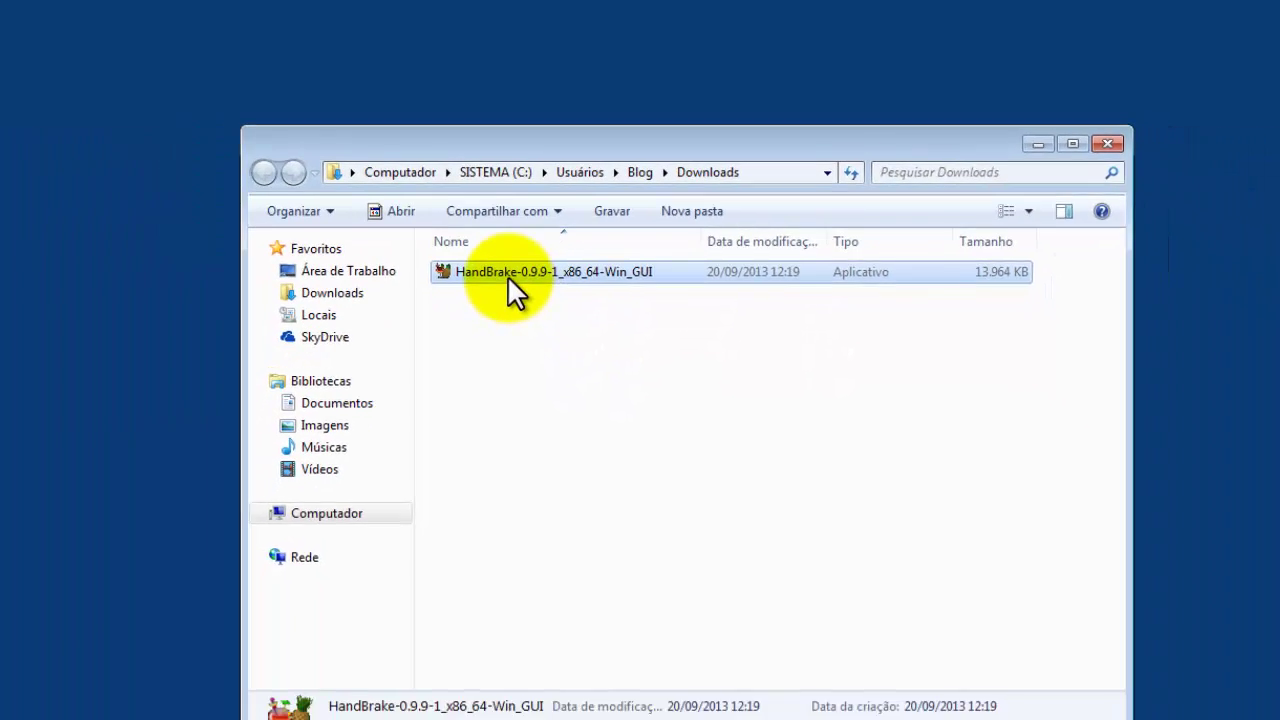
Run the HandBrake installer as administrator, accept the license and install it to C:\Program Files\Handbrake
right_click(497, 267)
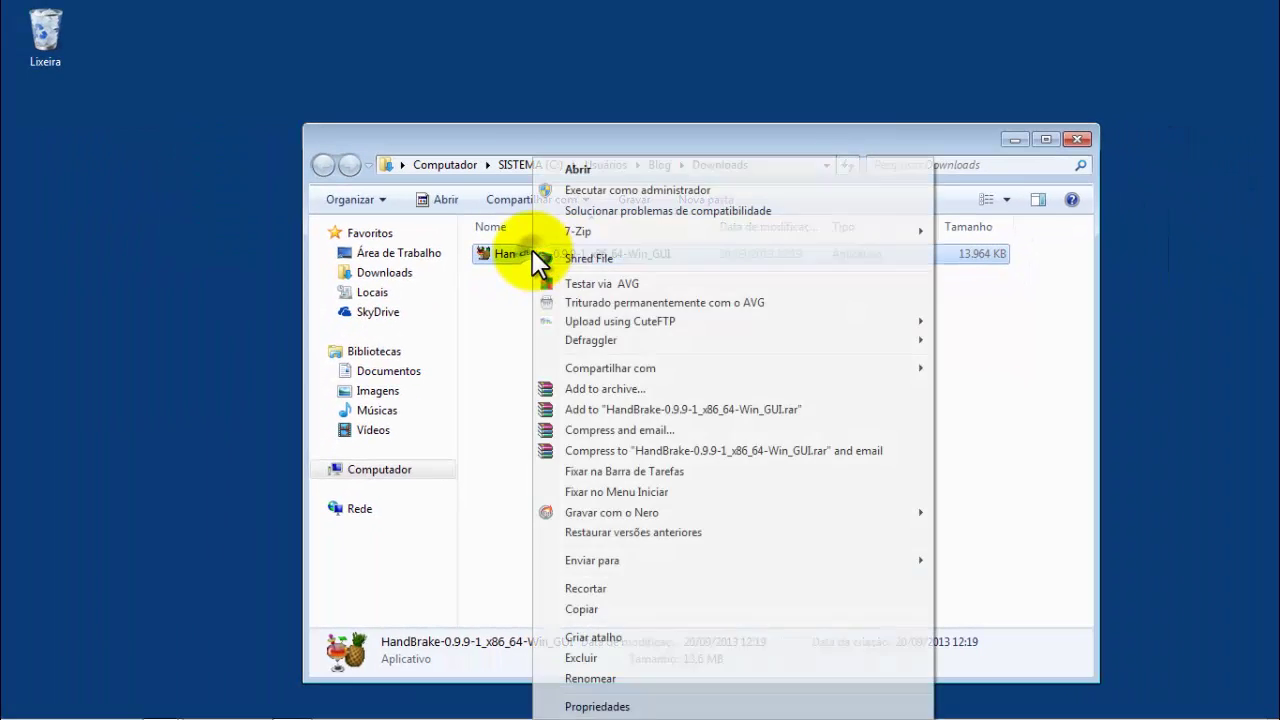
left_click(619, 191)
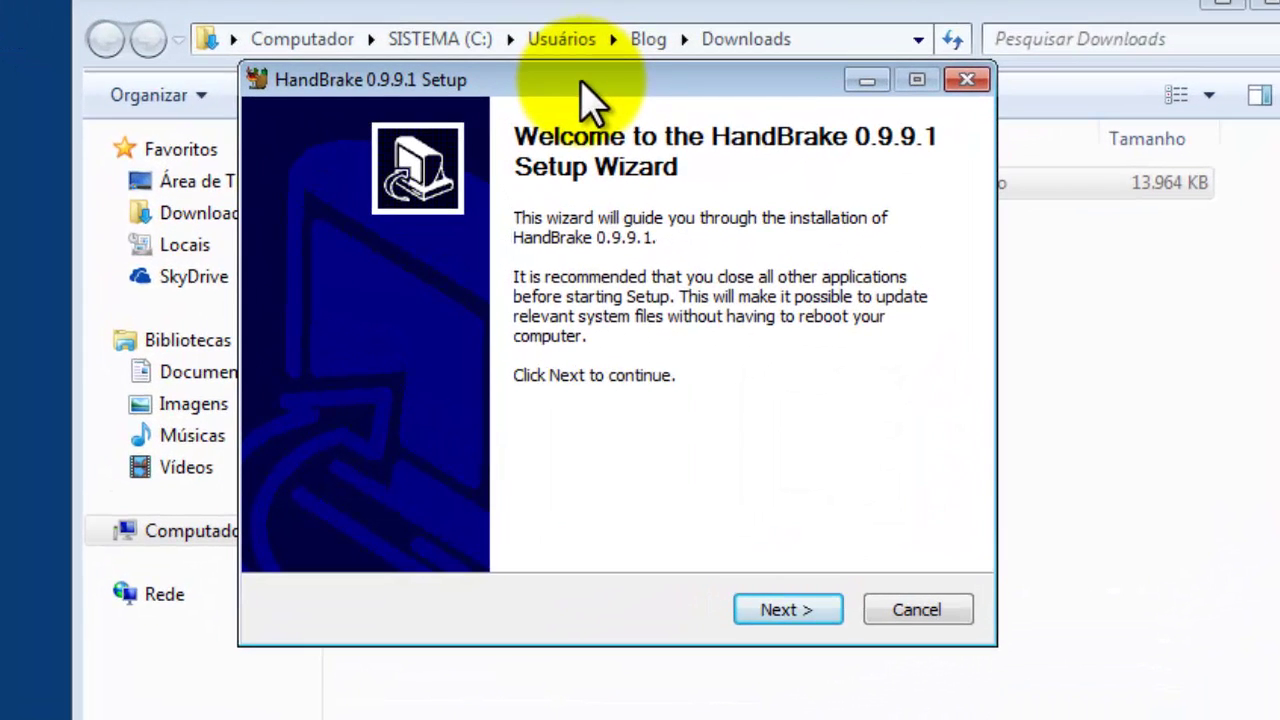
left_click(806, 613)
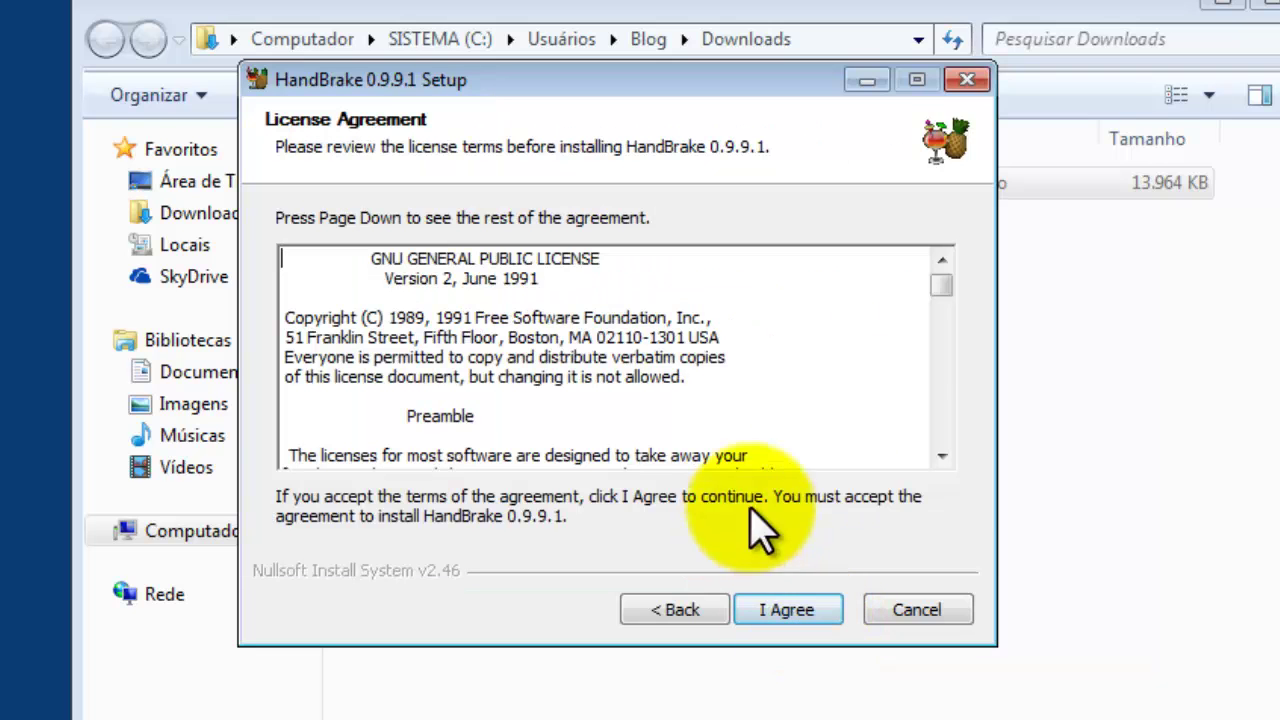
left_click_drag(940, 300, 966, 471)
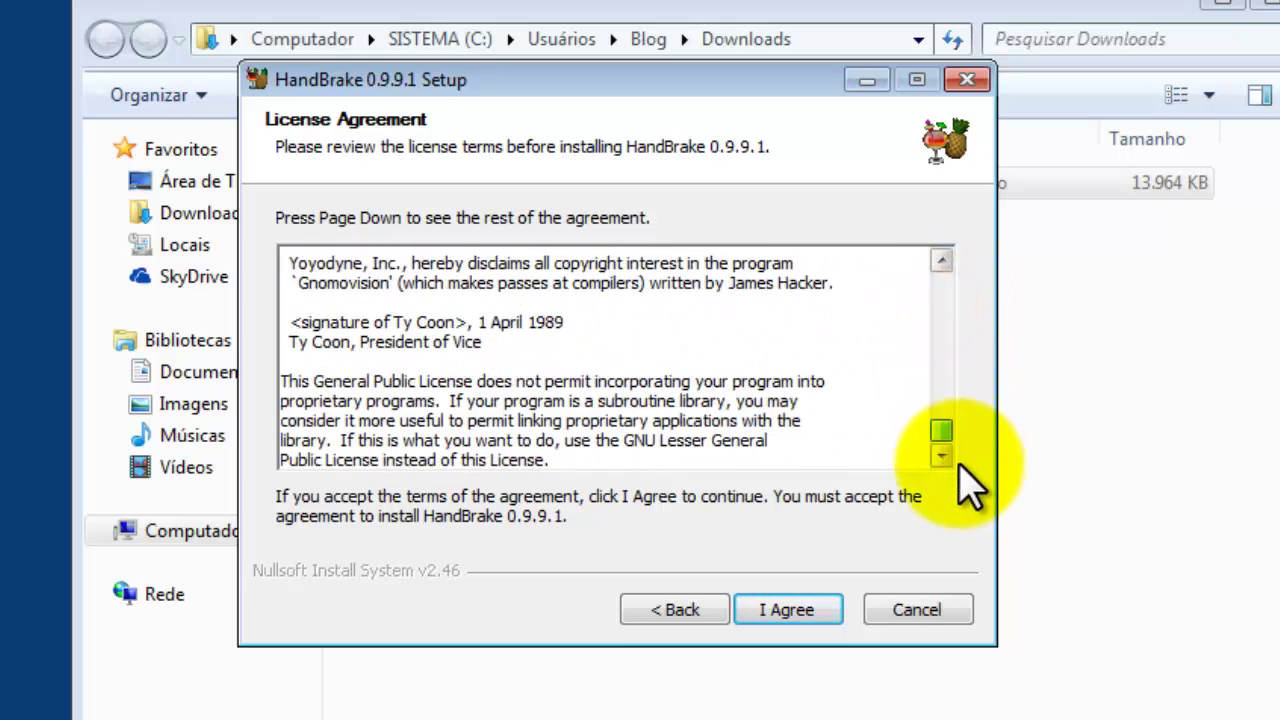
left_click(800, 608)
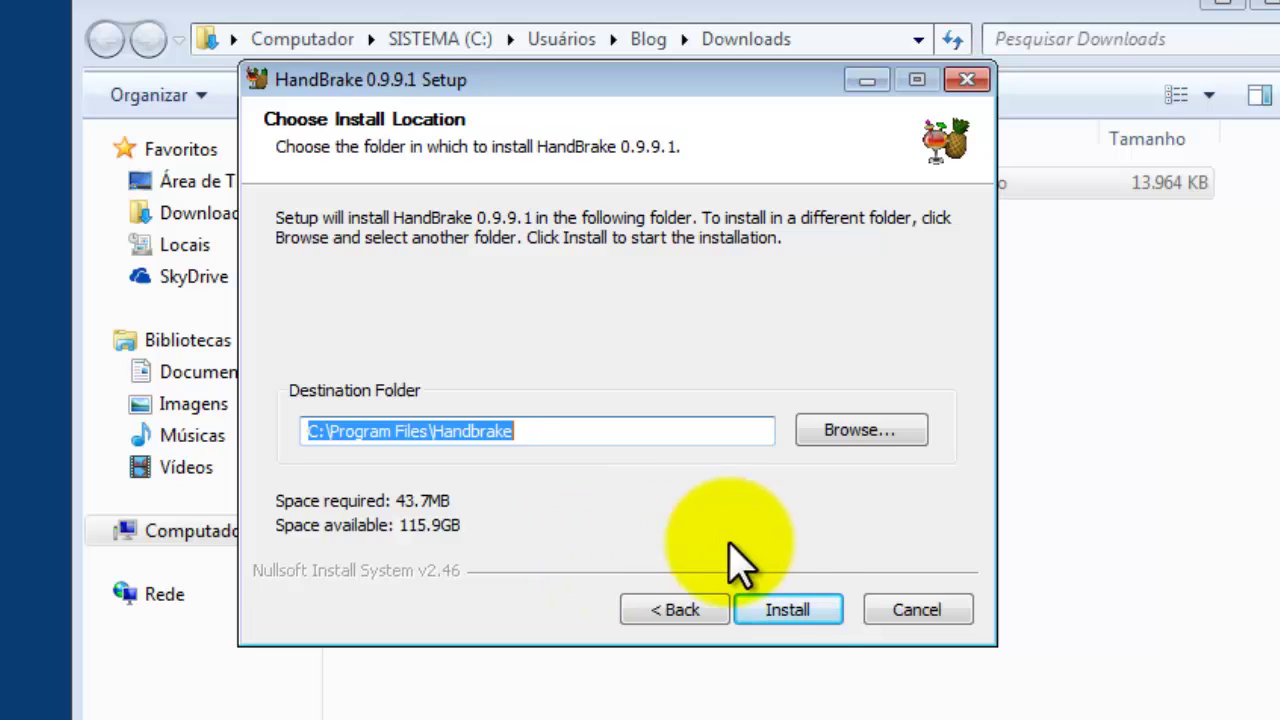
left_click(787, 612)
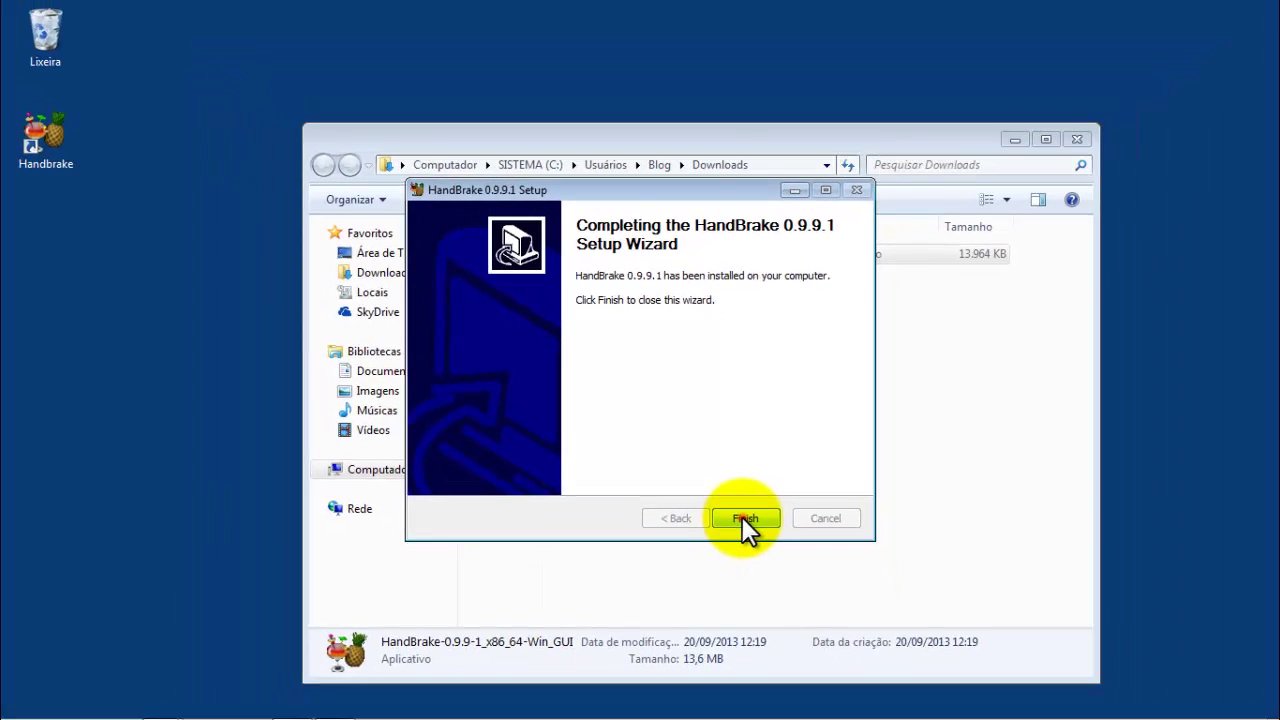
left_click(742, 517)
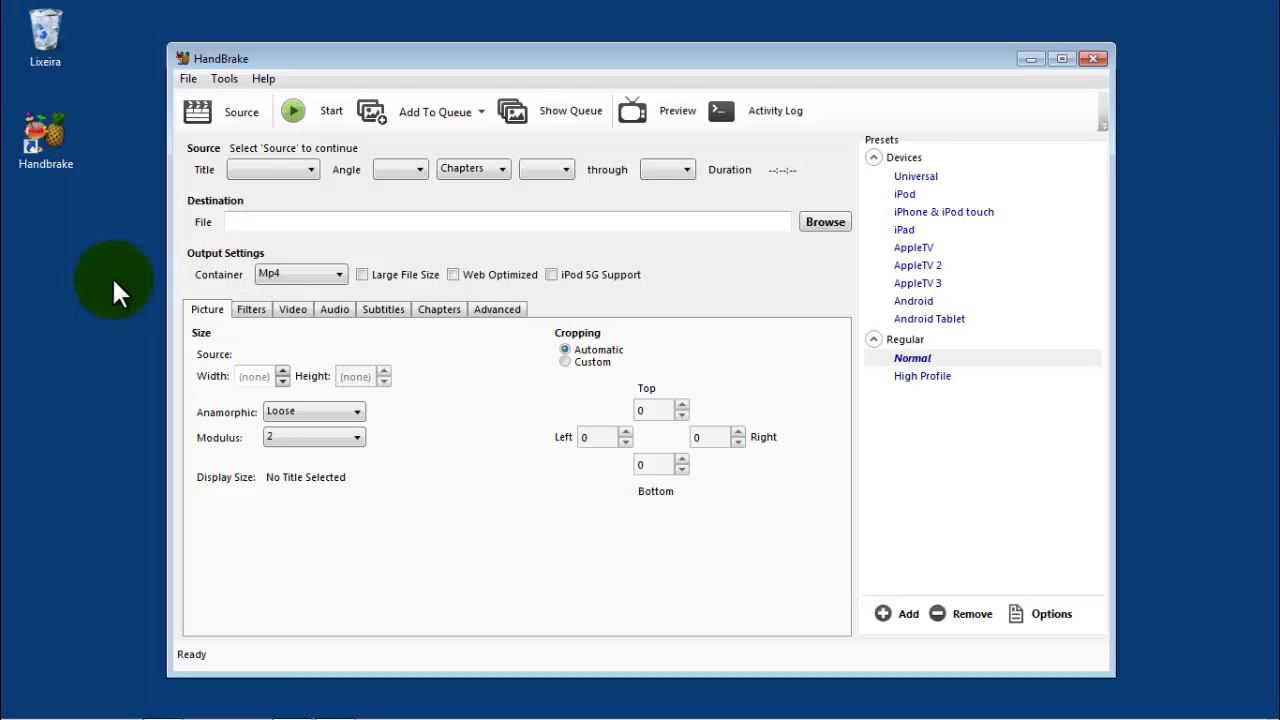
Maximize the HandBrake window, view the encoding queue and close it
double_click(897, 57)
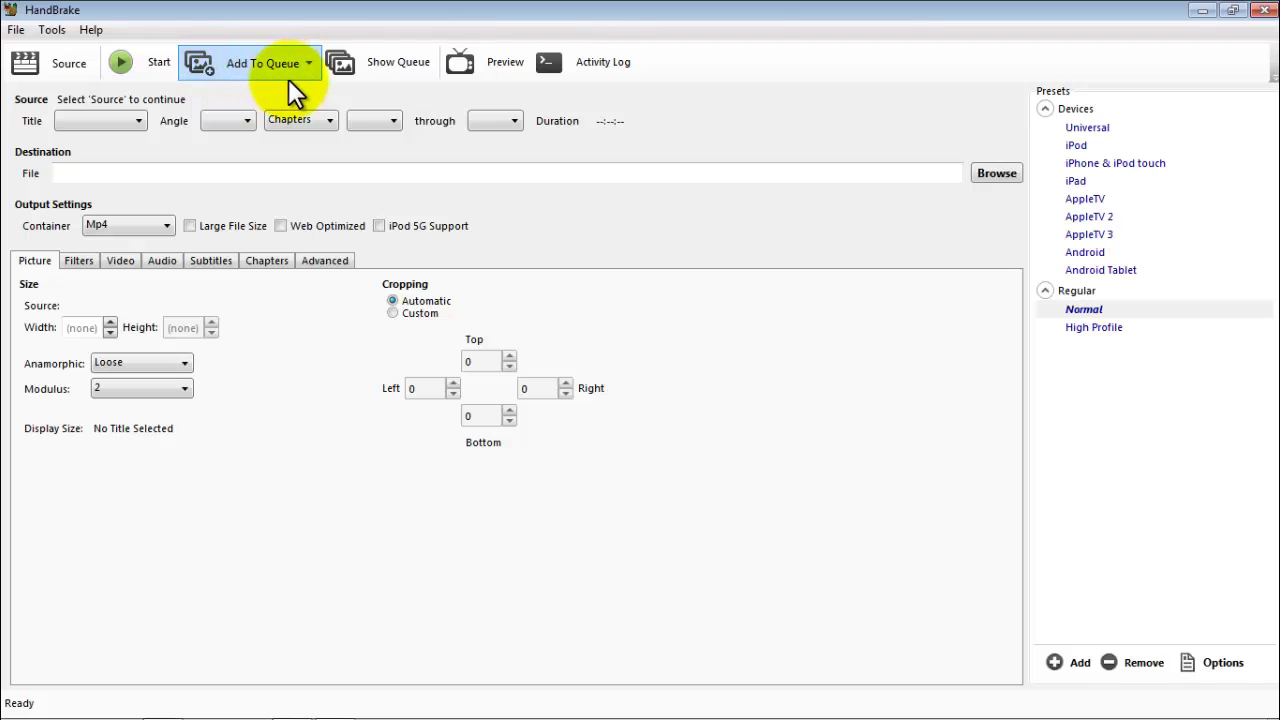
left_click(365, 66)
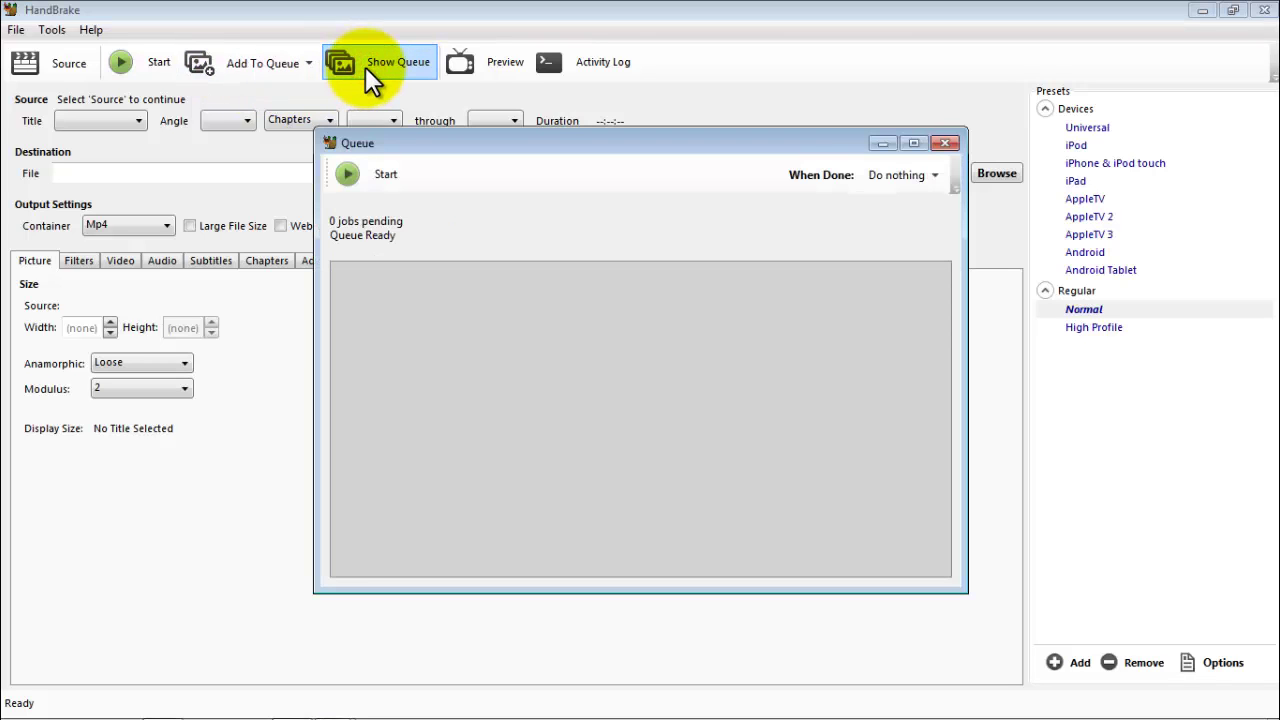
left_click(365, 66)
left_click(365, 66)
left_click(936, 141)
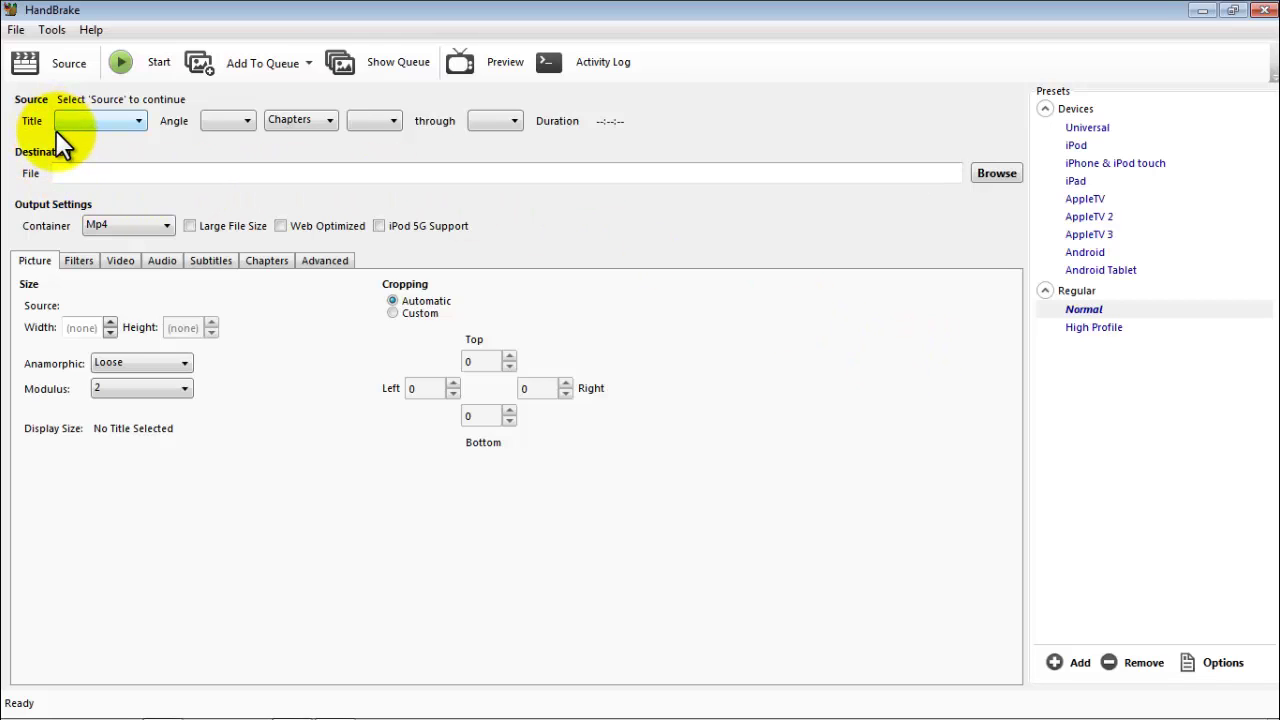
Examine the source angle choices and the Filters, Video, Audio, Subtitles, Chapters and Advanced settings
left_click(223, 122)
left_click(223, 122)
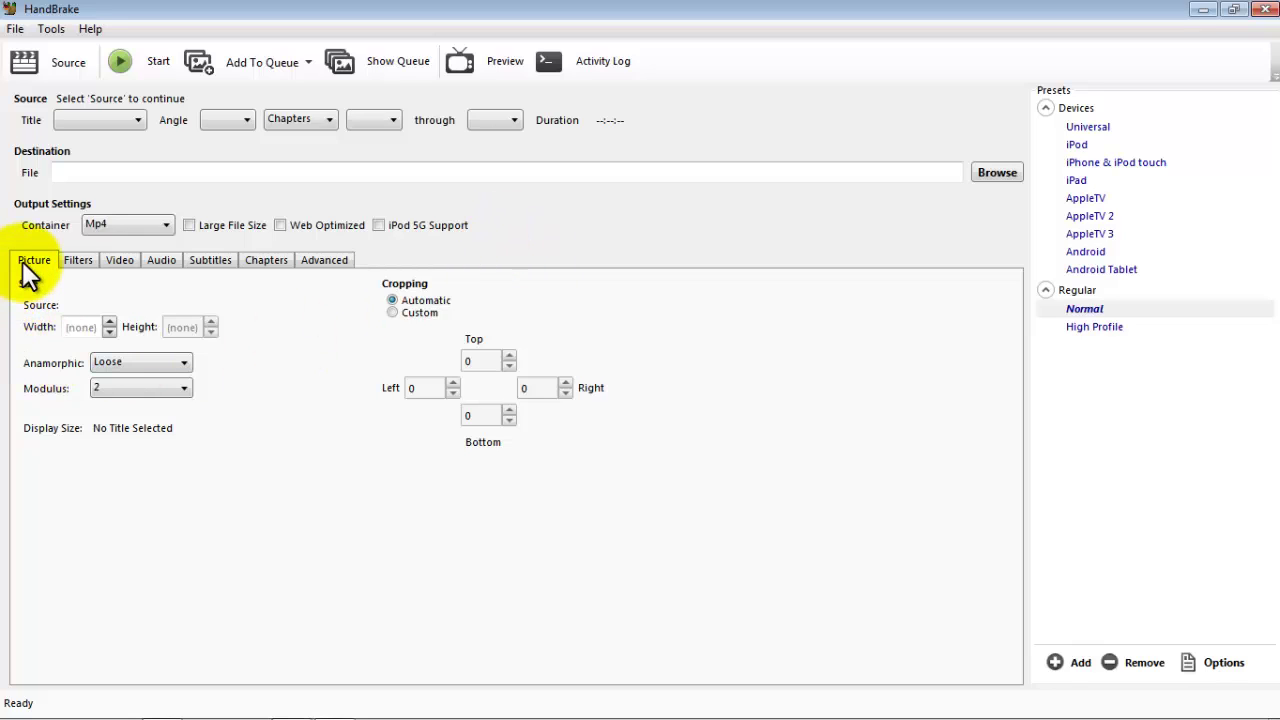
left_click(74, 264)
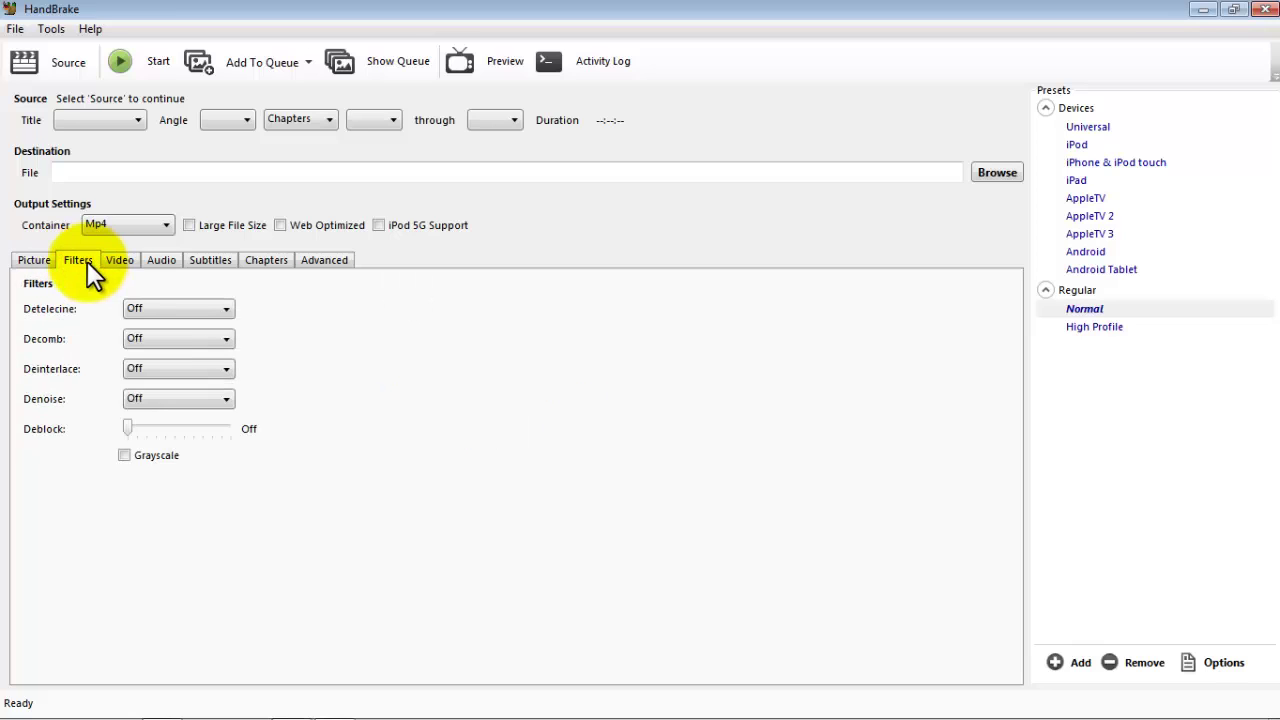
left_click(120, 262)
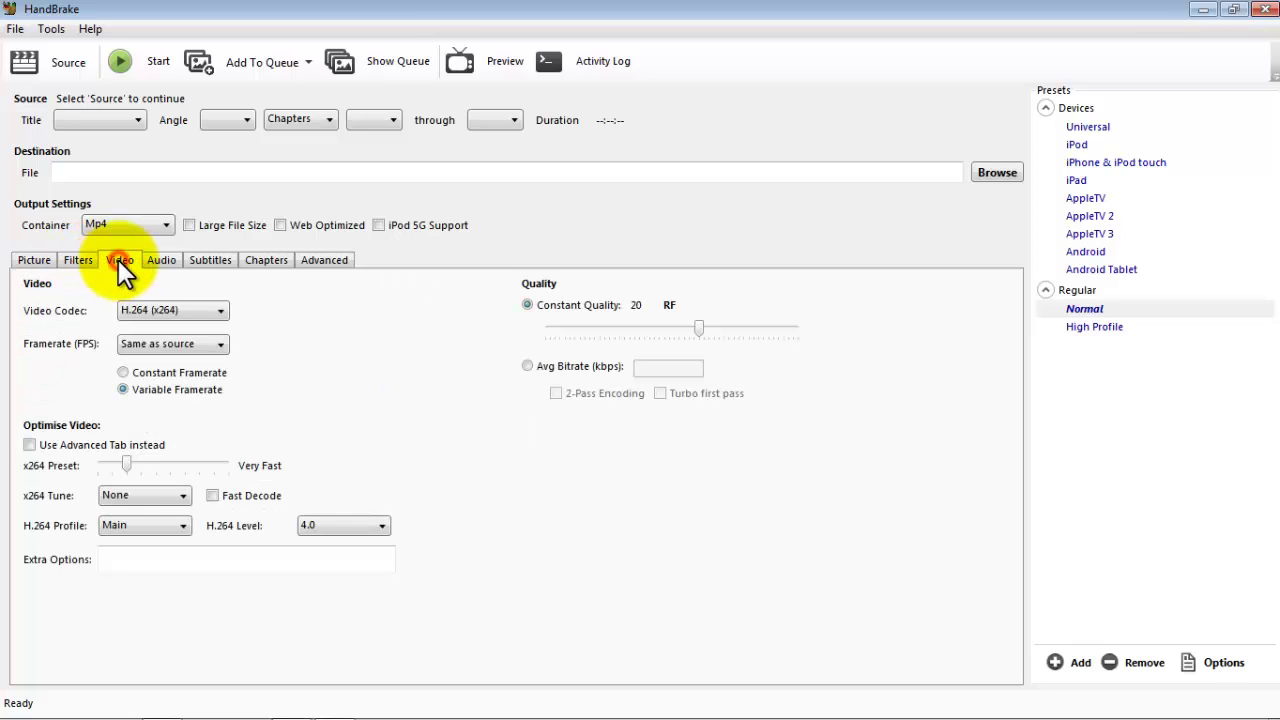
left_click(165, 262)
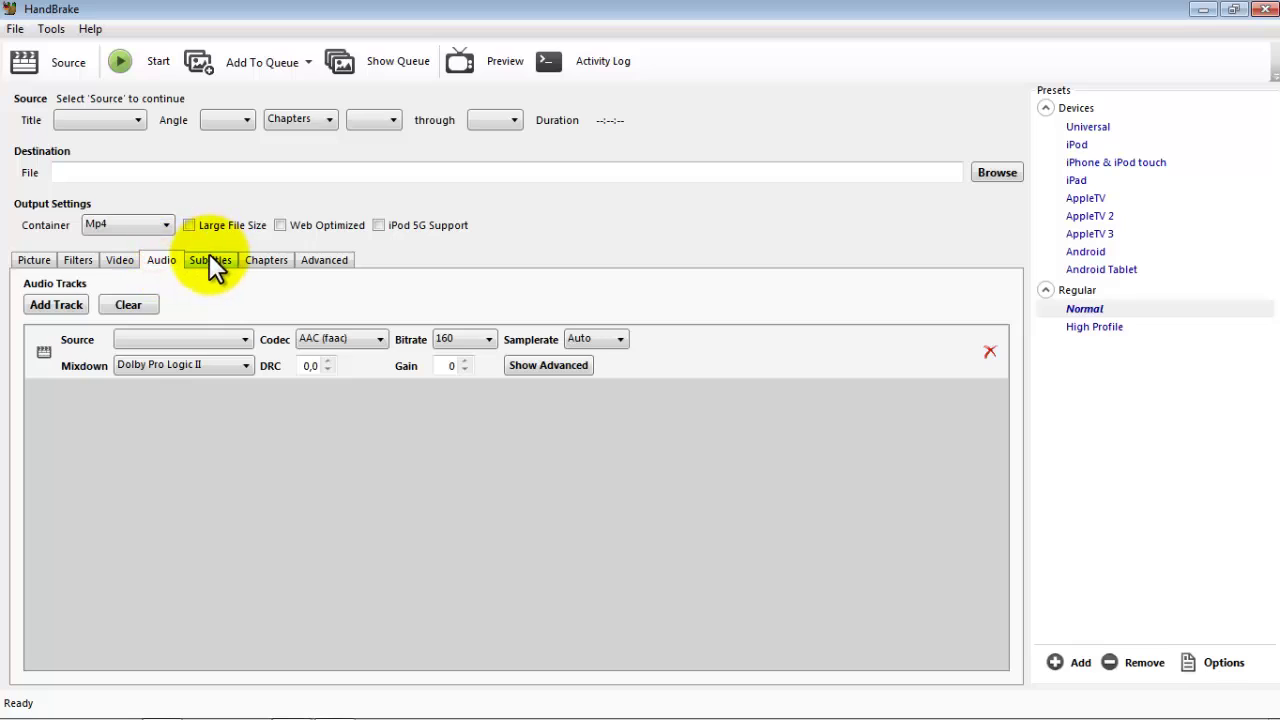
left_click(210, 265)
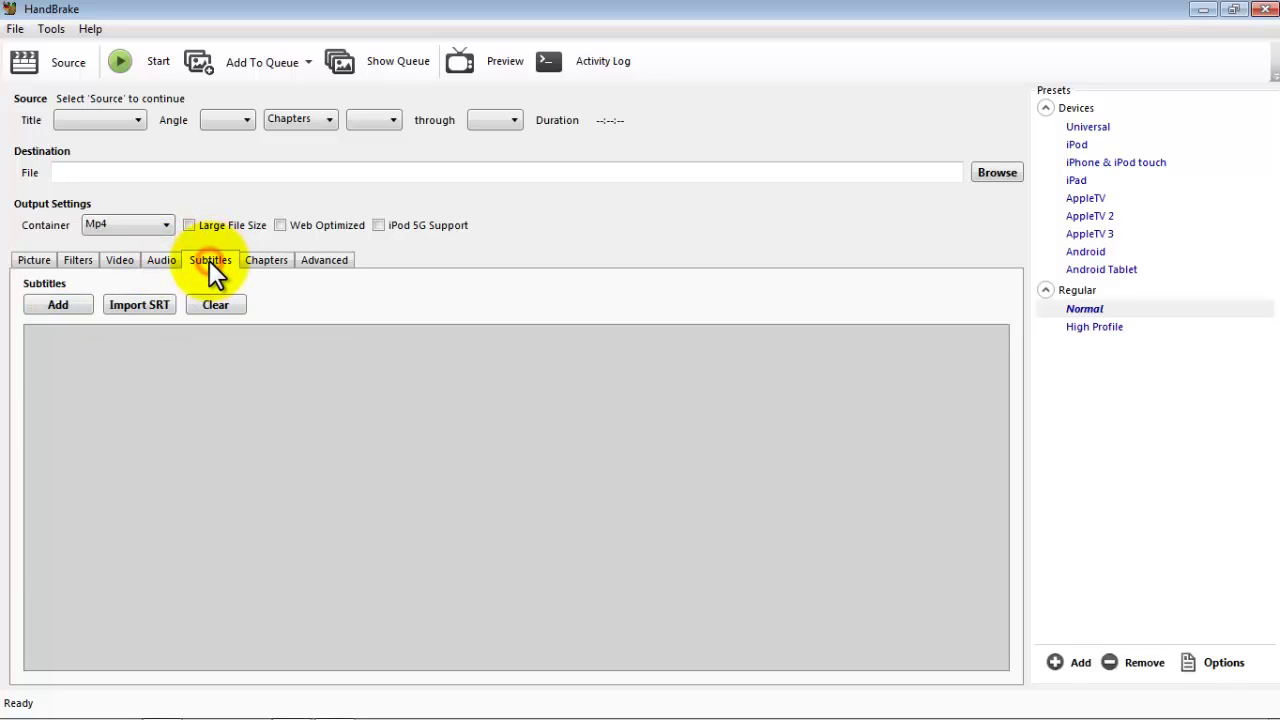
left_click(272, 261)
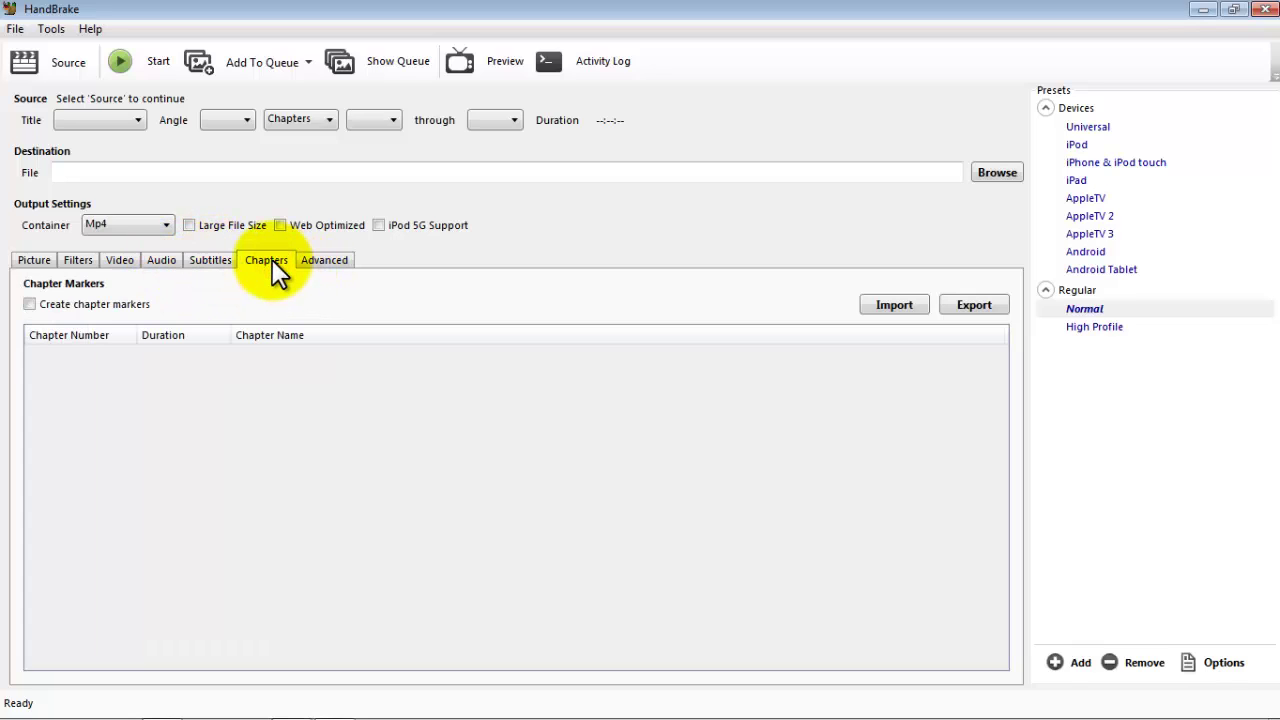
left_click(330, 262)
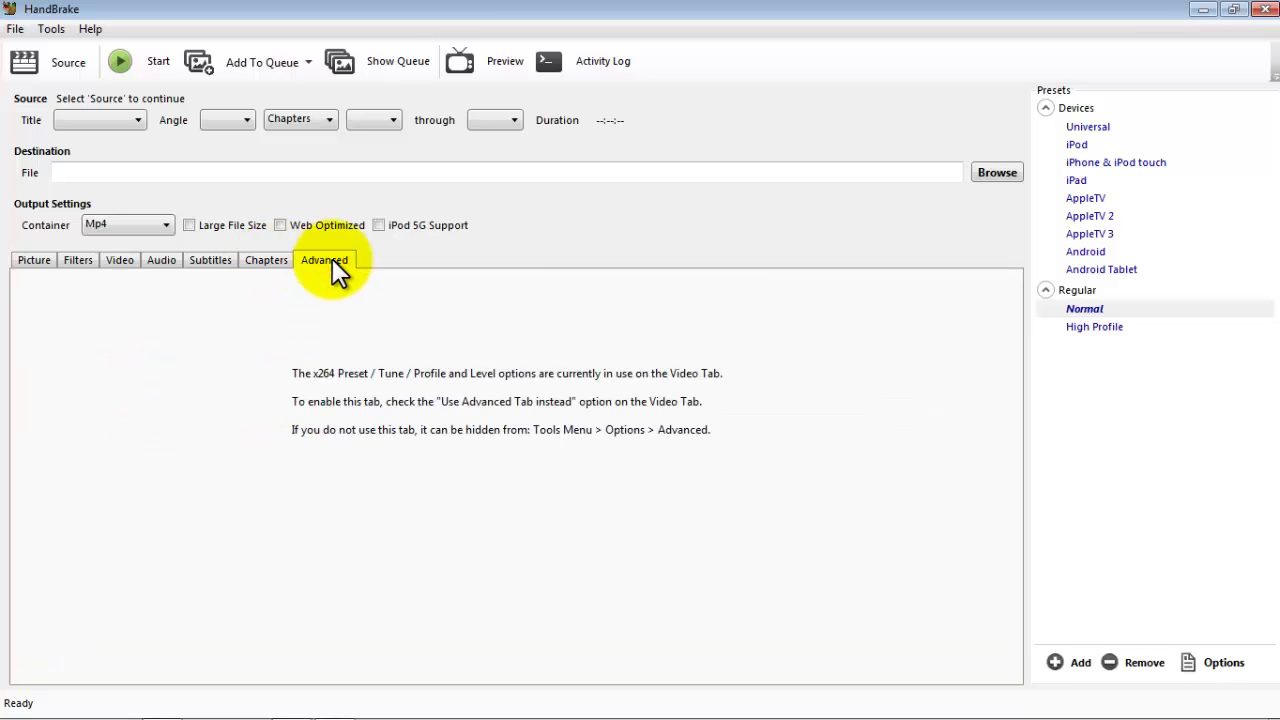
Choose the iPhone & iPod touch preset and open the video PL Demonstrativo 2013.mpeg as the source
left_click(1045, 289)
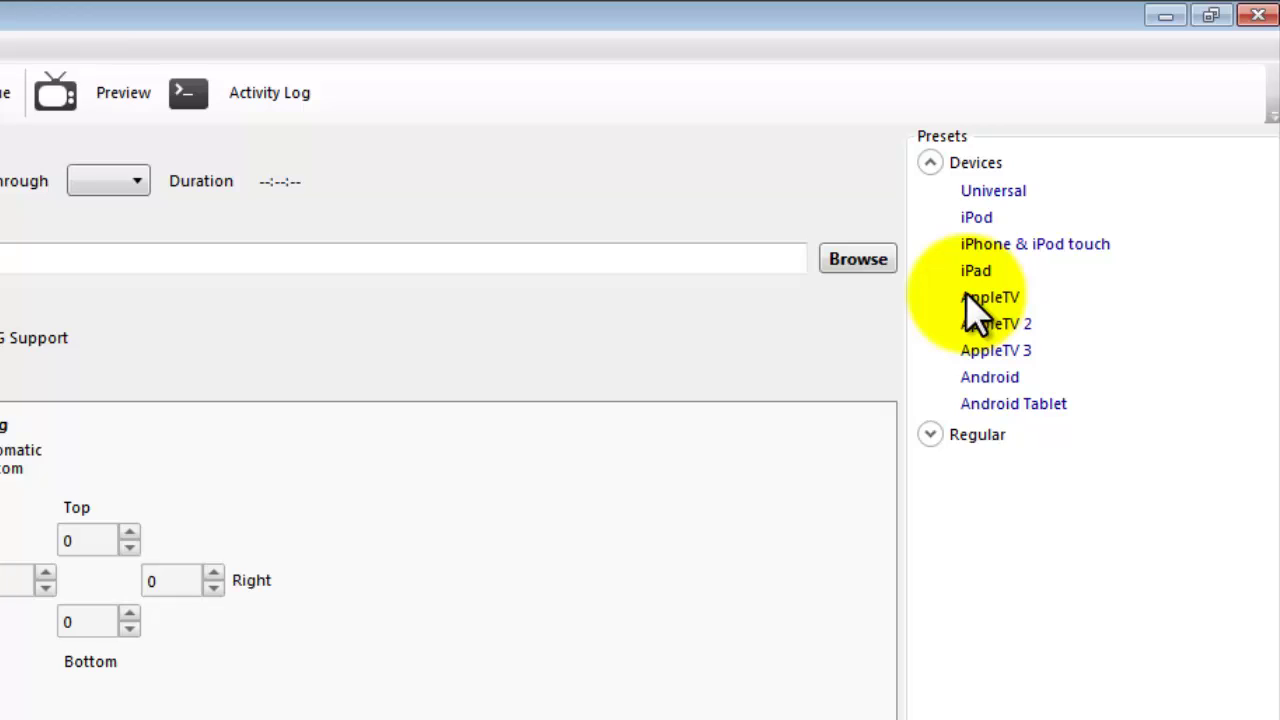
left_click(994, 246)
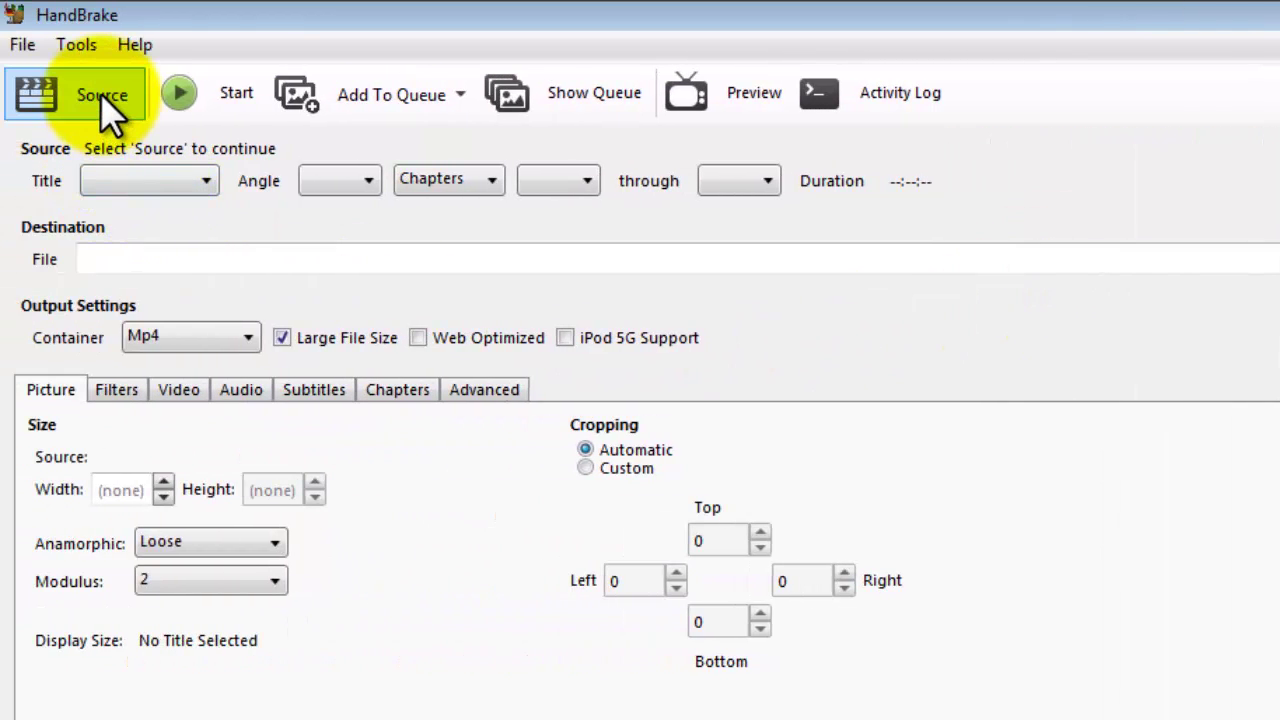
left_click(100, 93)
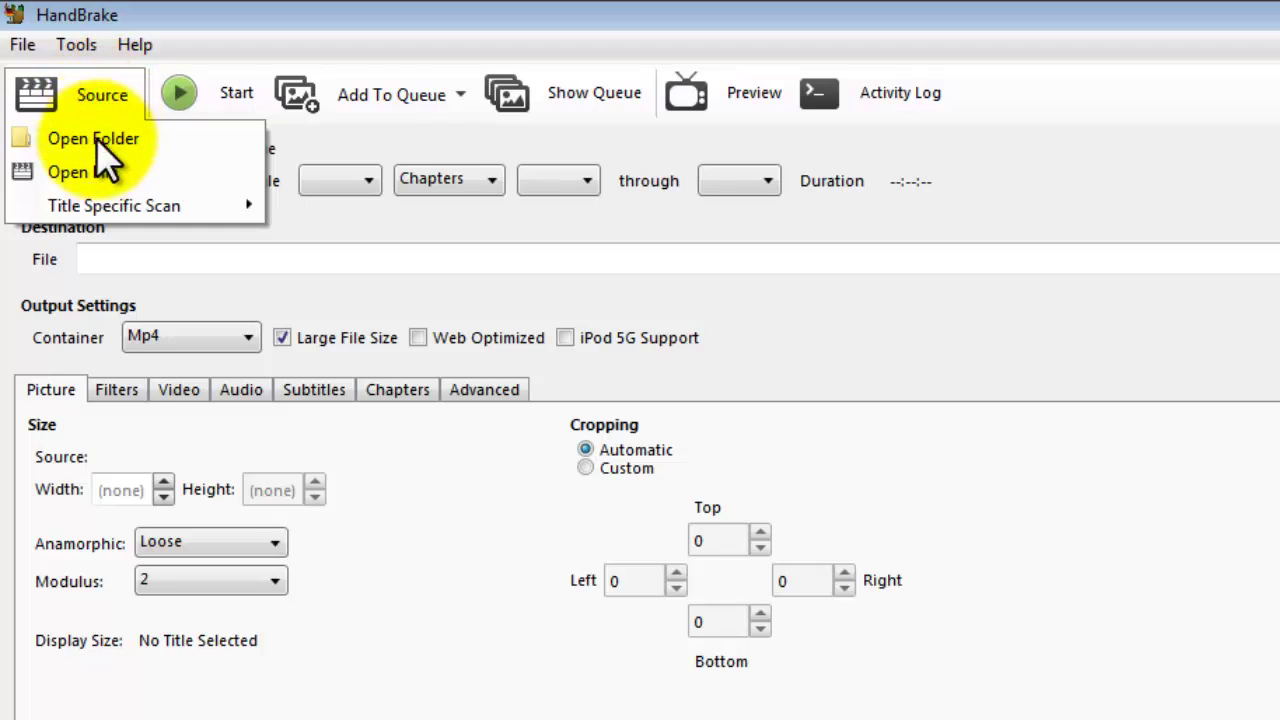
left_click(98, 172)
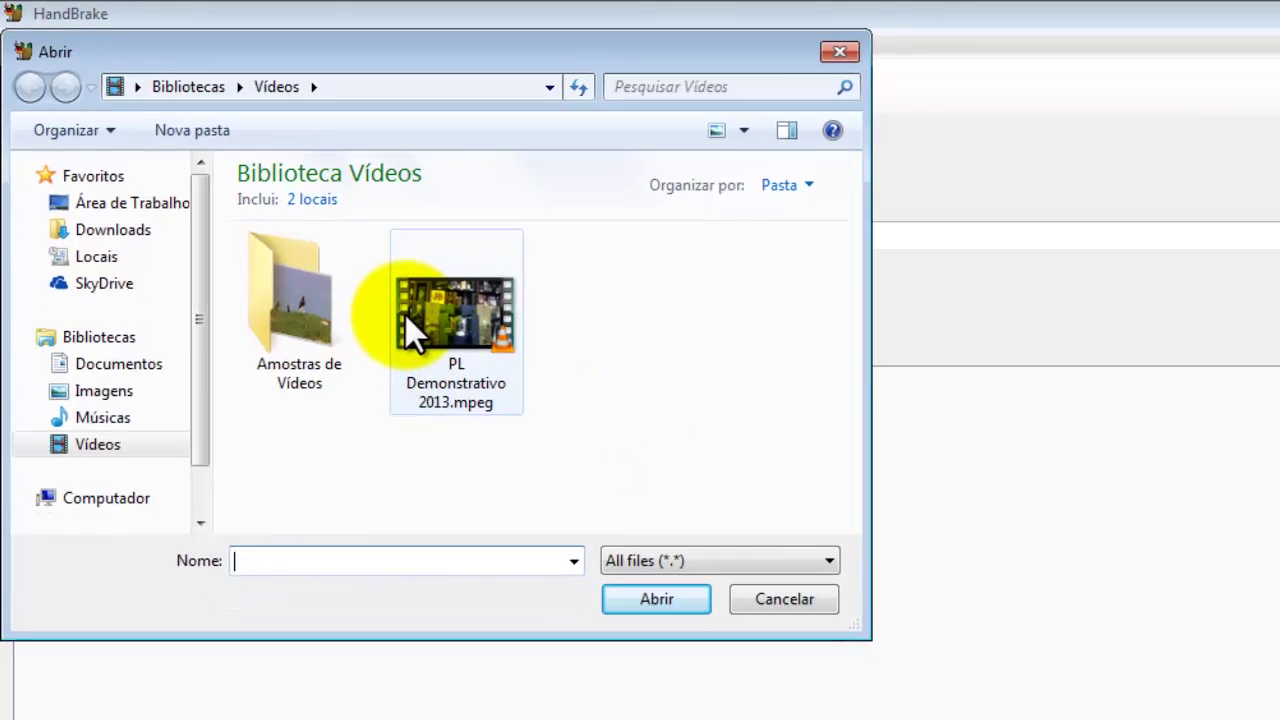
left_click(452, 355)
left_click(470, 441)
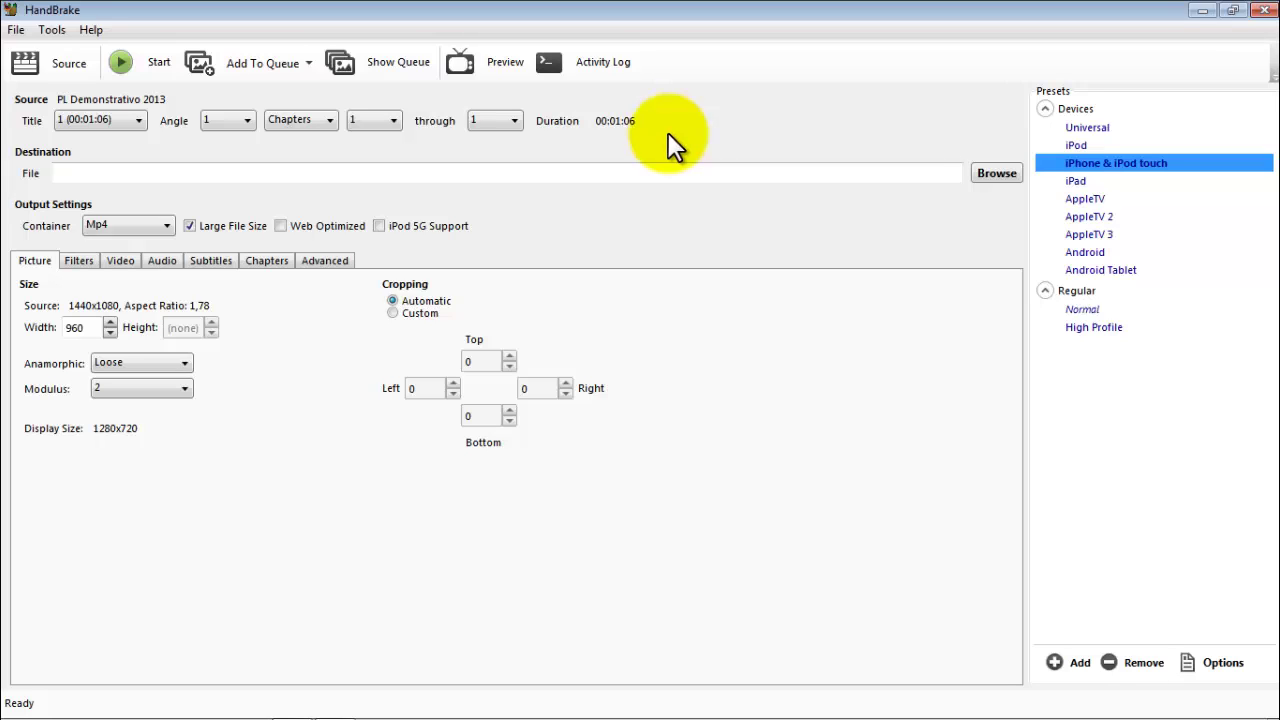
Set the destination to an mp4 file named Demonstrativo PL iPhone in the Vídeos library
left_click(988, 172)
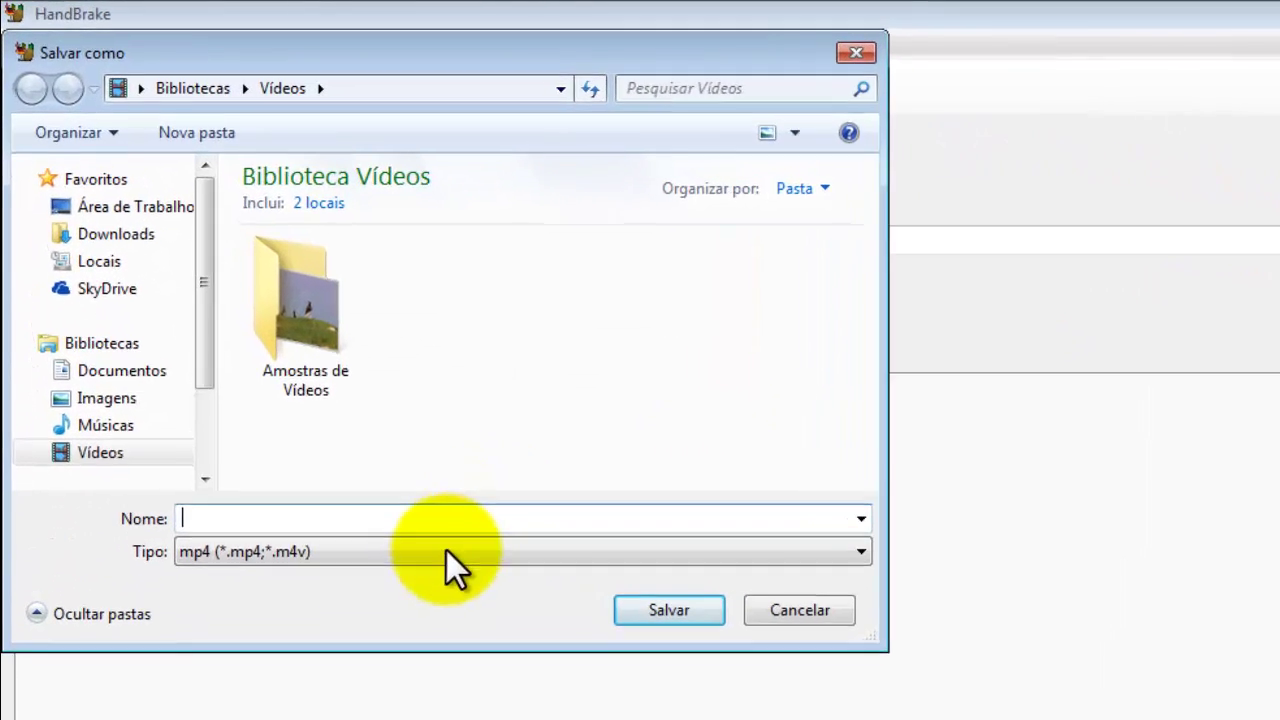
left_click(393, 431)
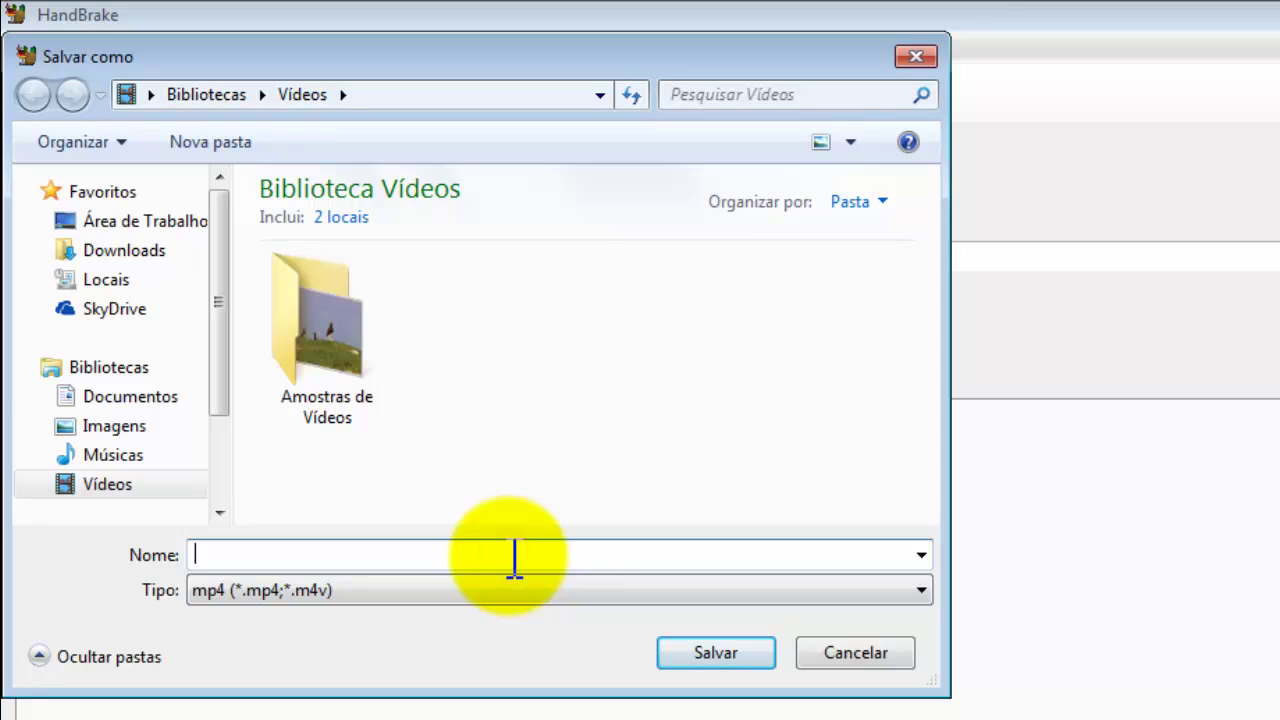
type("Demonstrativo PL")
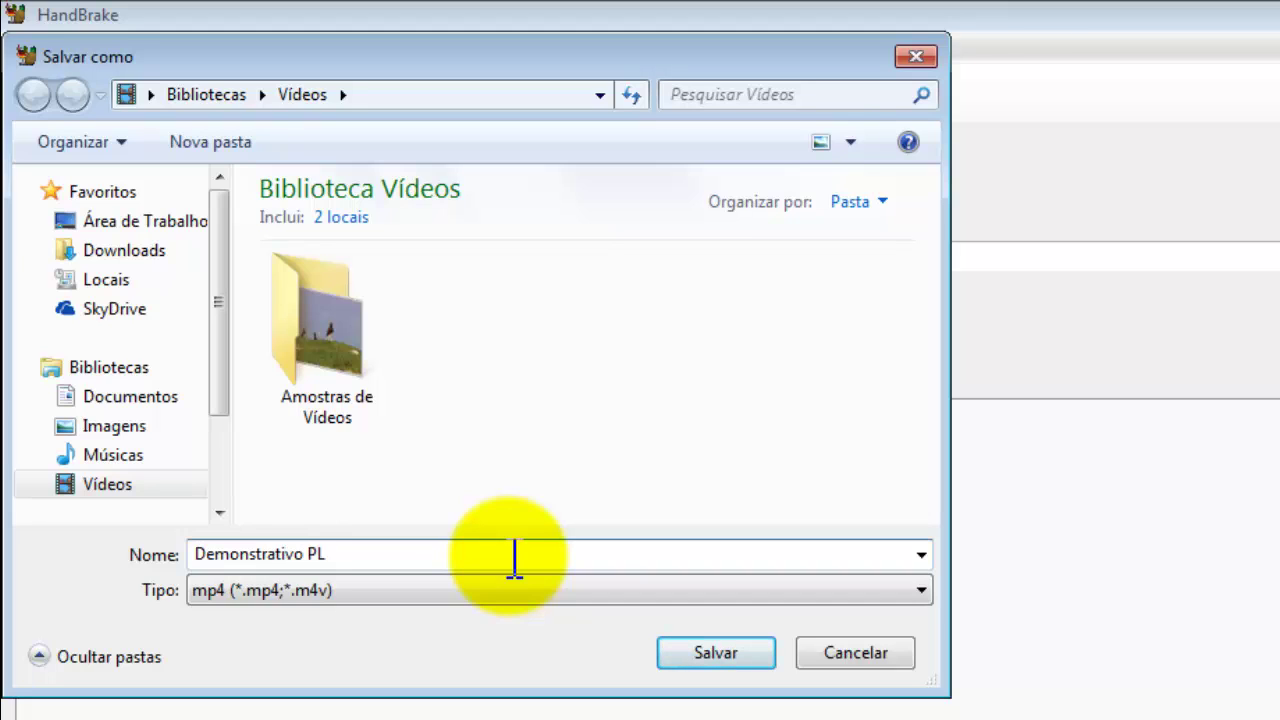
type(" iPhone")
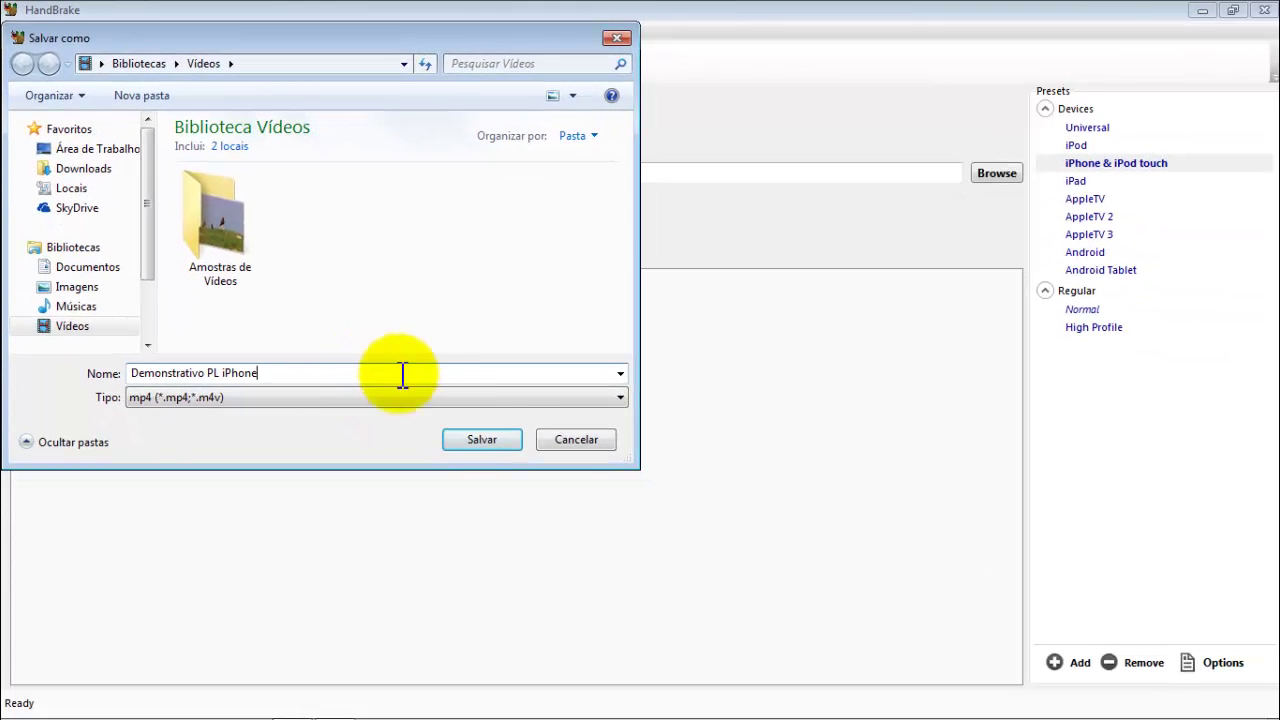
left_click(488, 440)
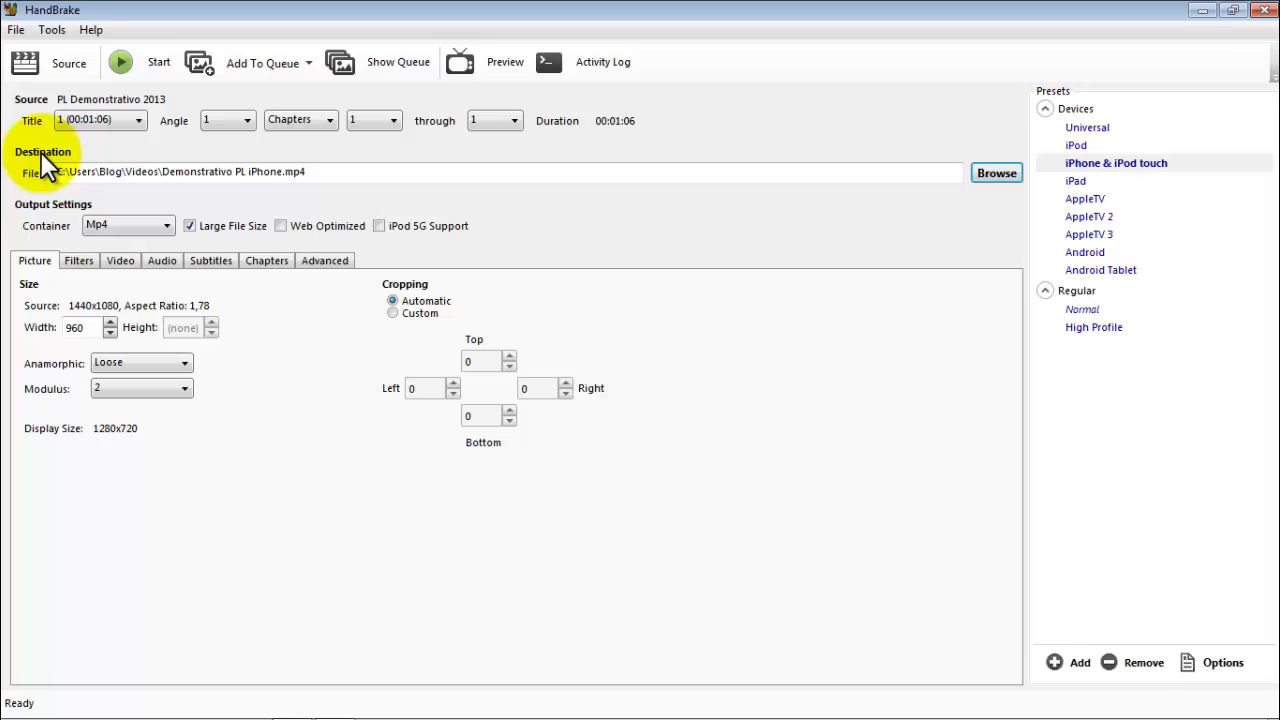
Keep Mp4 as the output container and review the Filters, Video and Picture settings
left_click(120, 225)
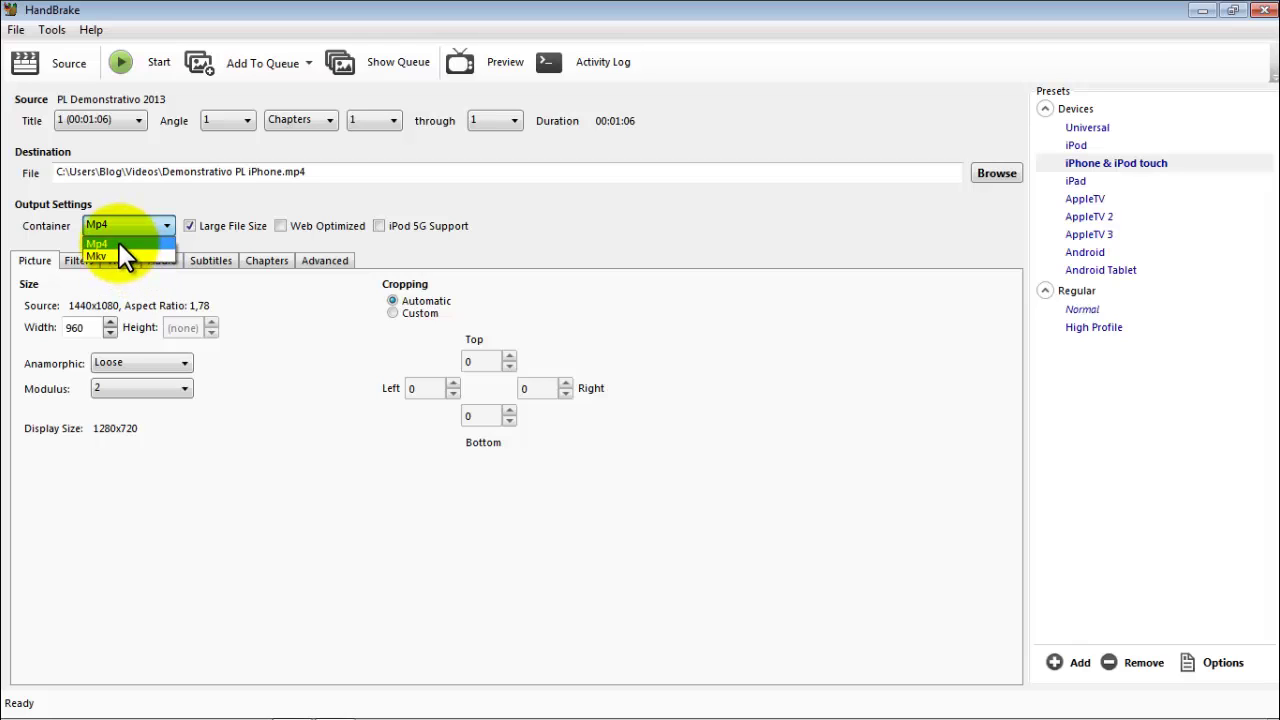
left_click(119, 243)
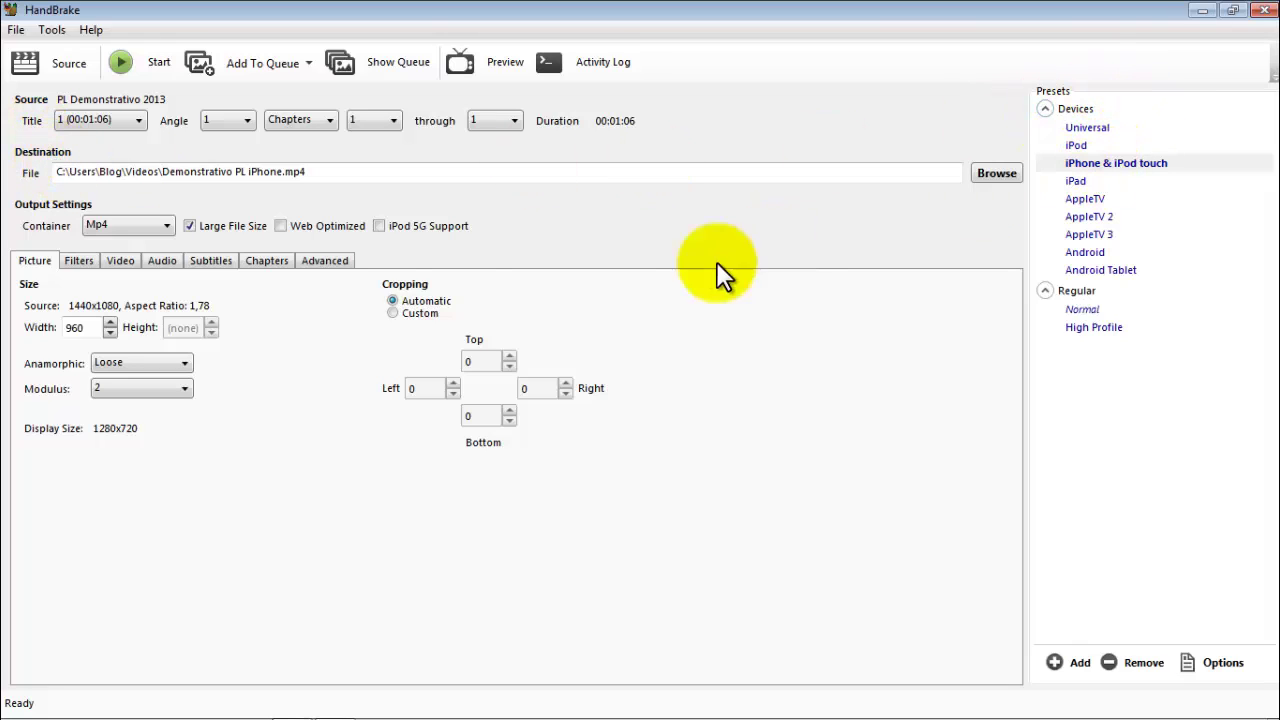
left_click(75, 264)
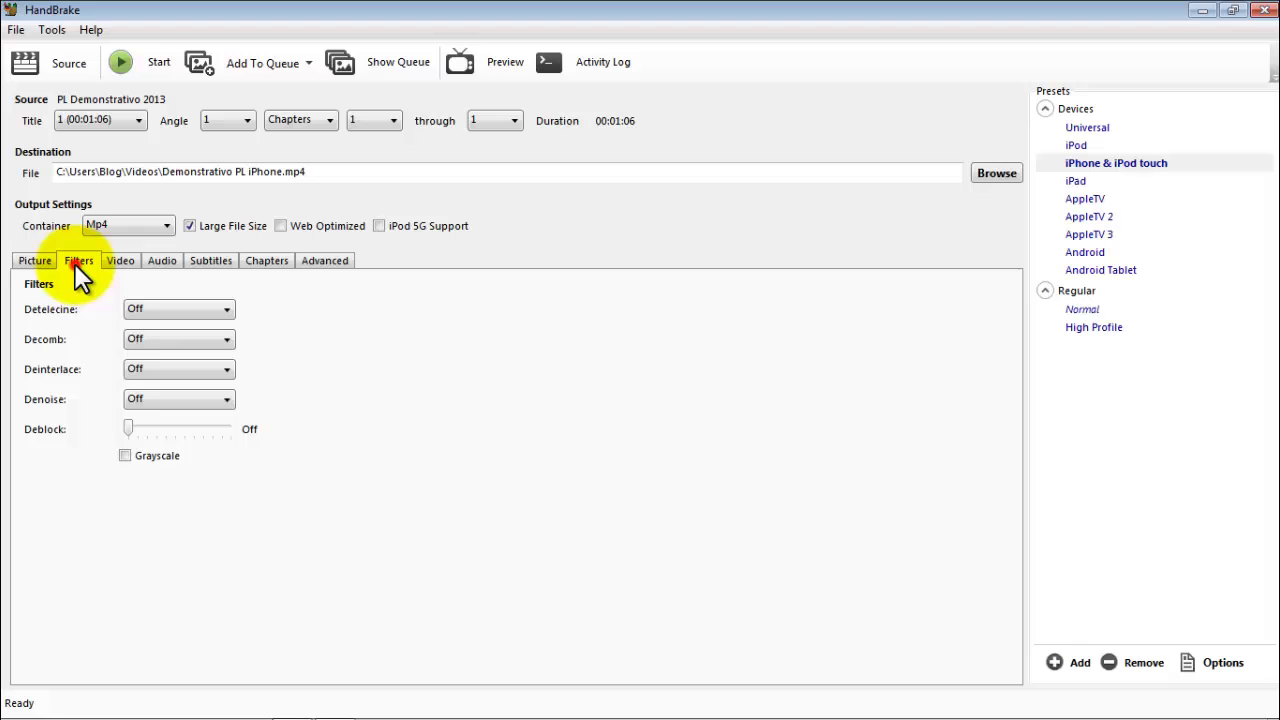
left_click(125, 256)
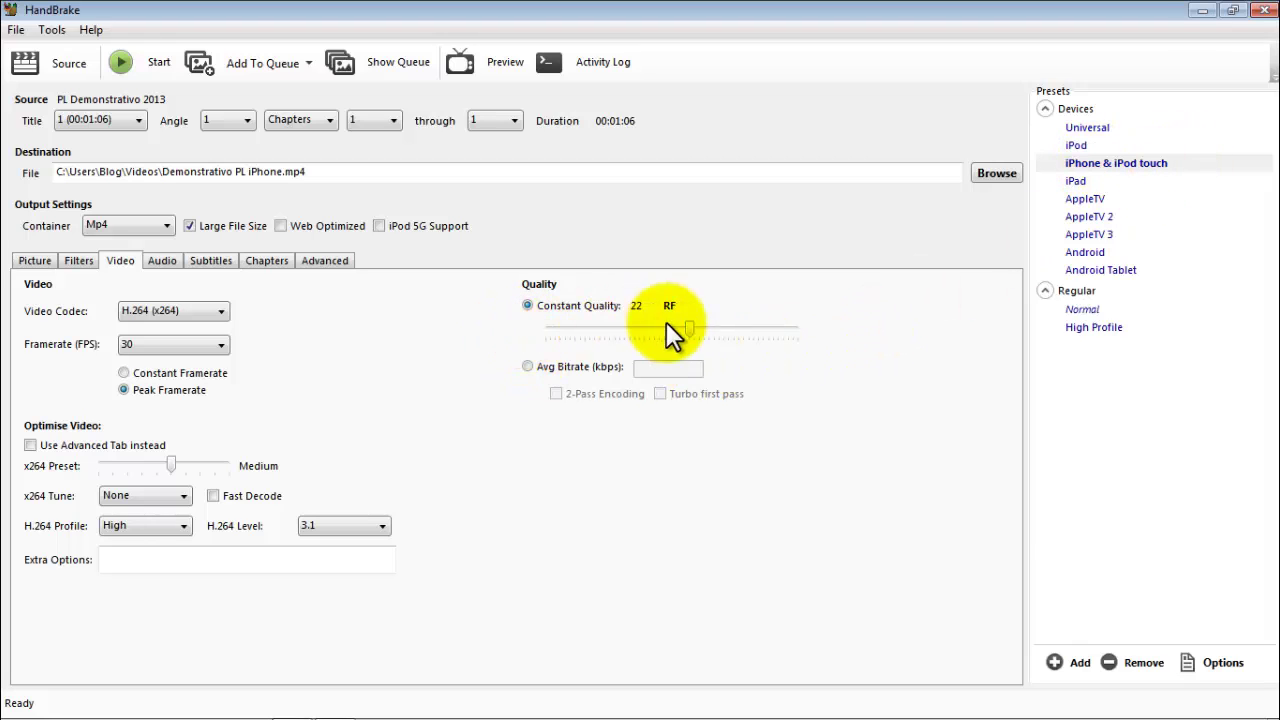
mouse_move(703, 322)
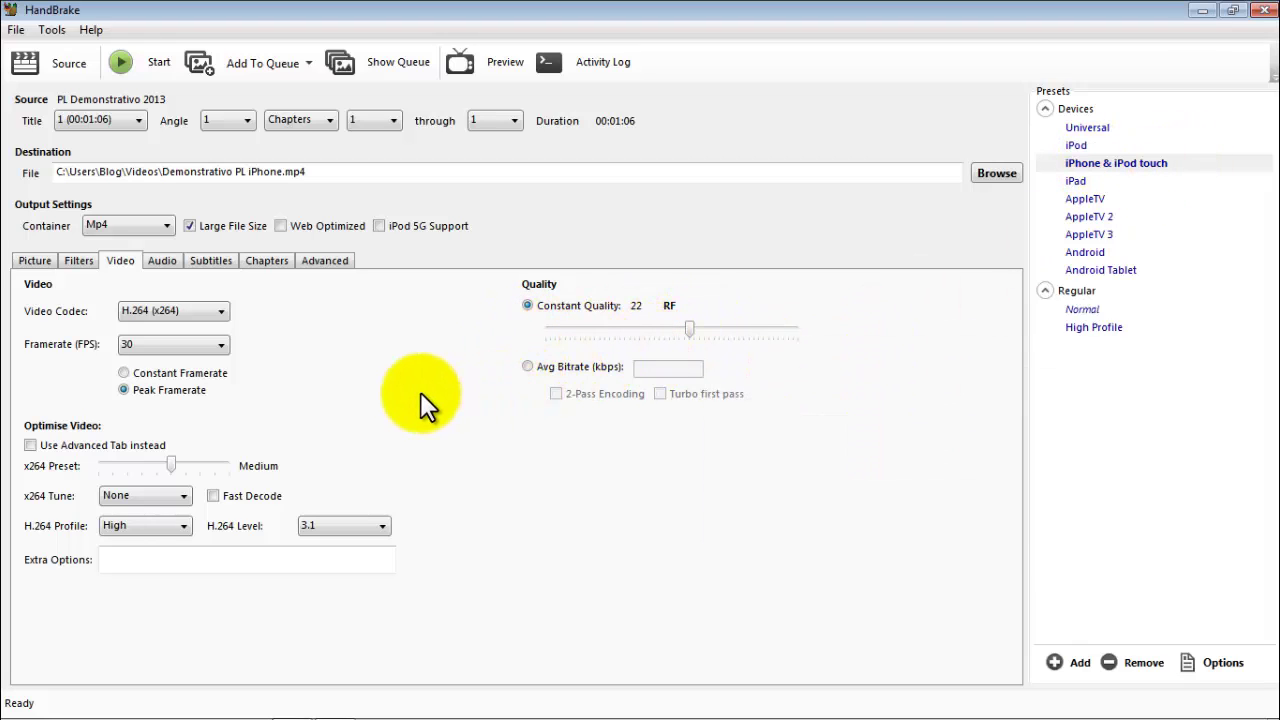
left_click(42, 260)
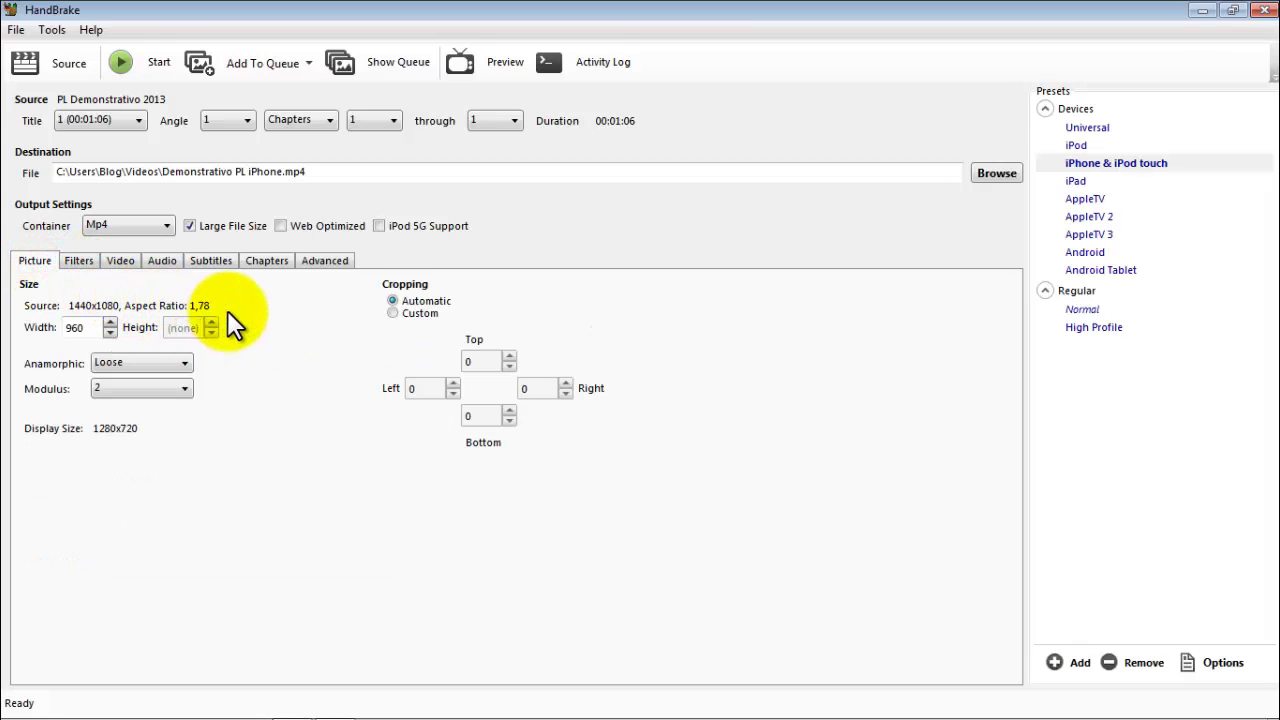
Start the conversion, wait until the encode completes, and exit the converter
left_click(139, 65)
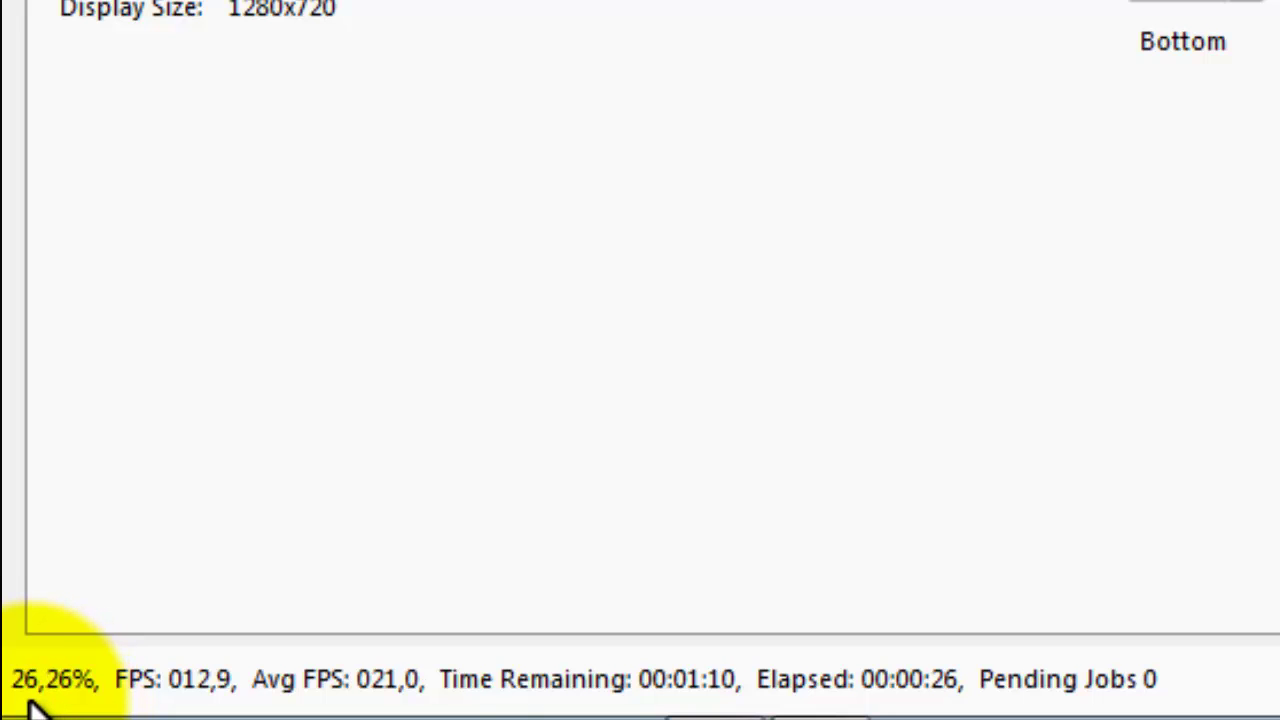
mouse_move(197, 714)
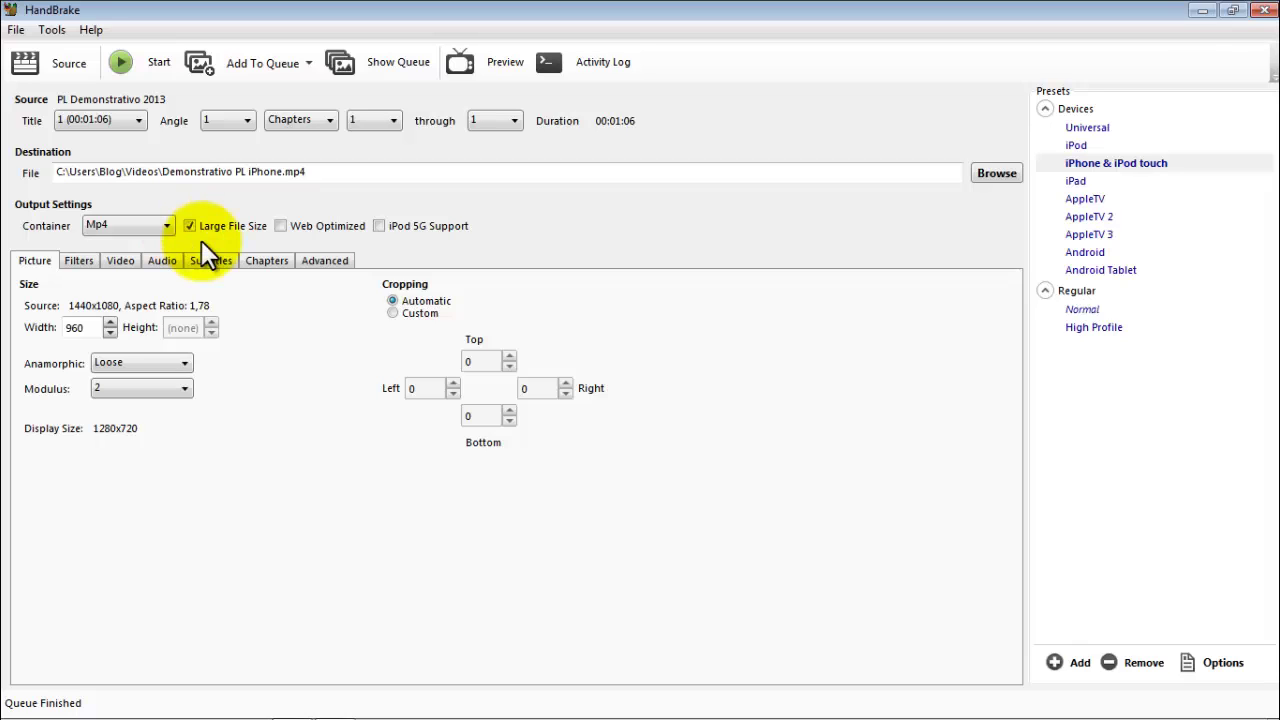
left_click(14, 30)
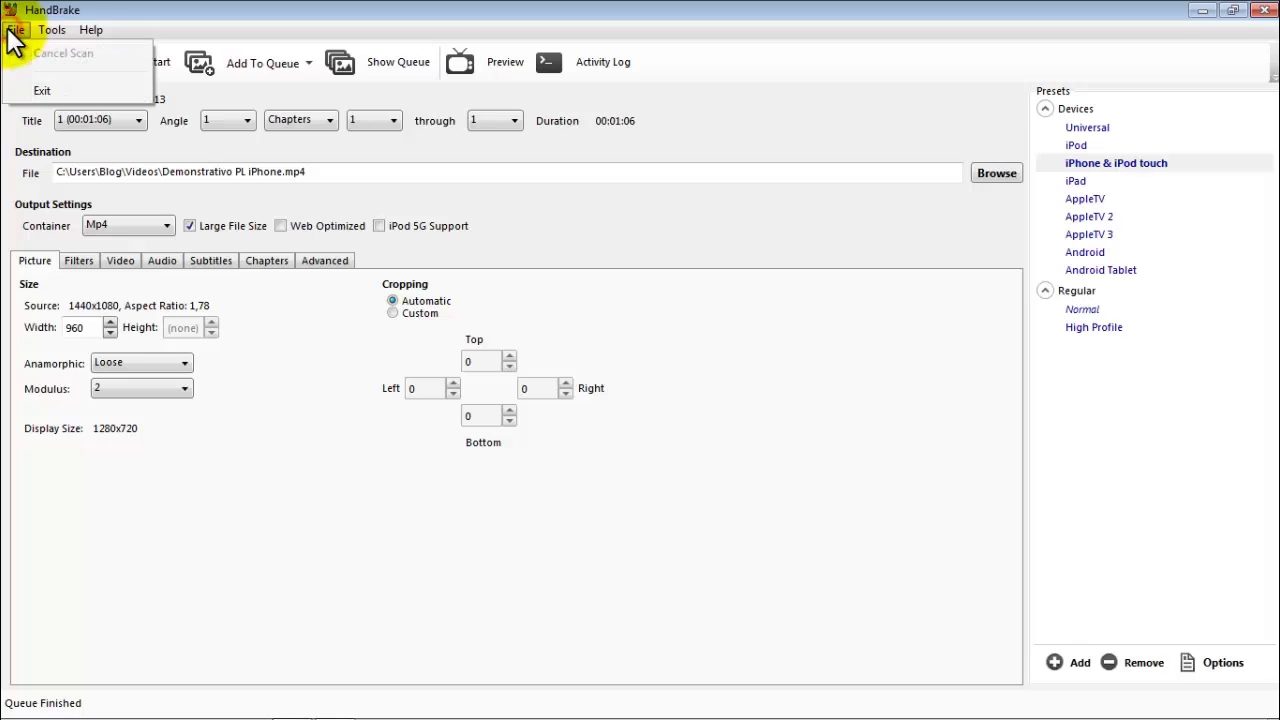
left_click(47, 90)
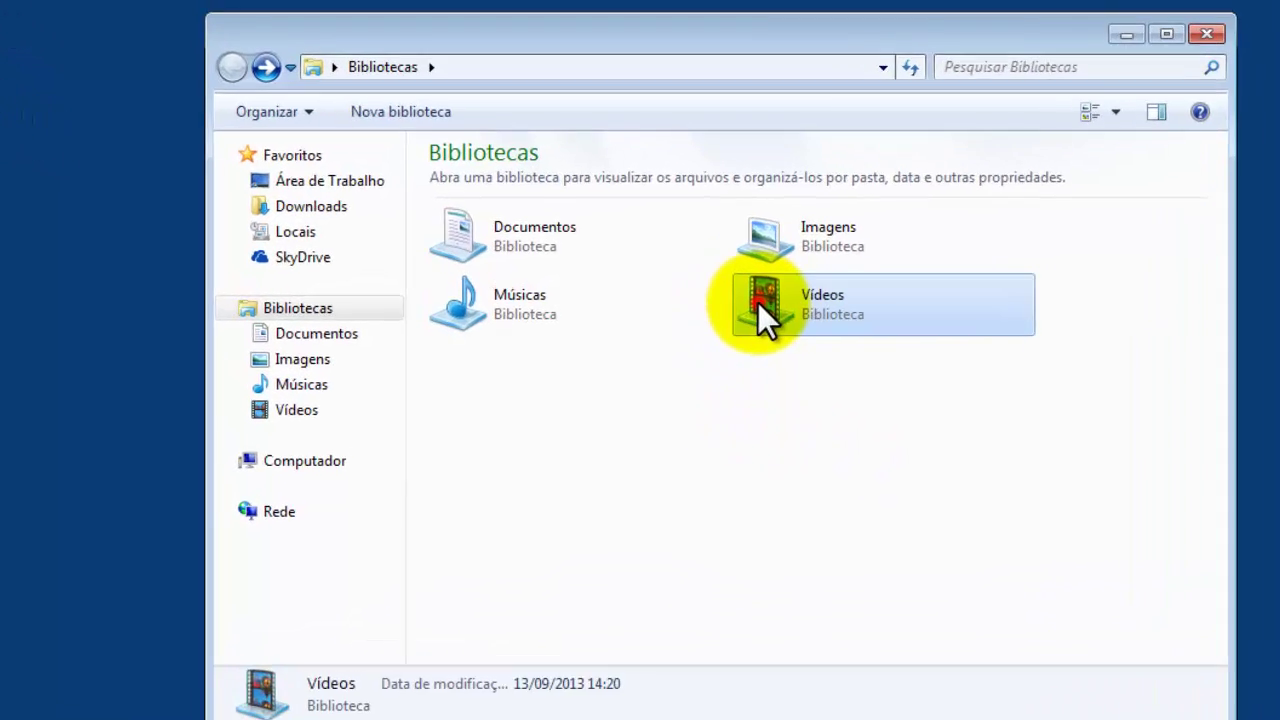
Open the Vídeos library in Windows Explorer and compare the file details of Demonstrativo PL iPhone.mp4 and PL Demonstrativo 2013.mpeg
double_click(695, 302)
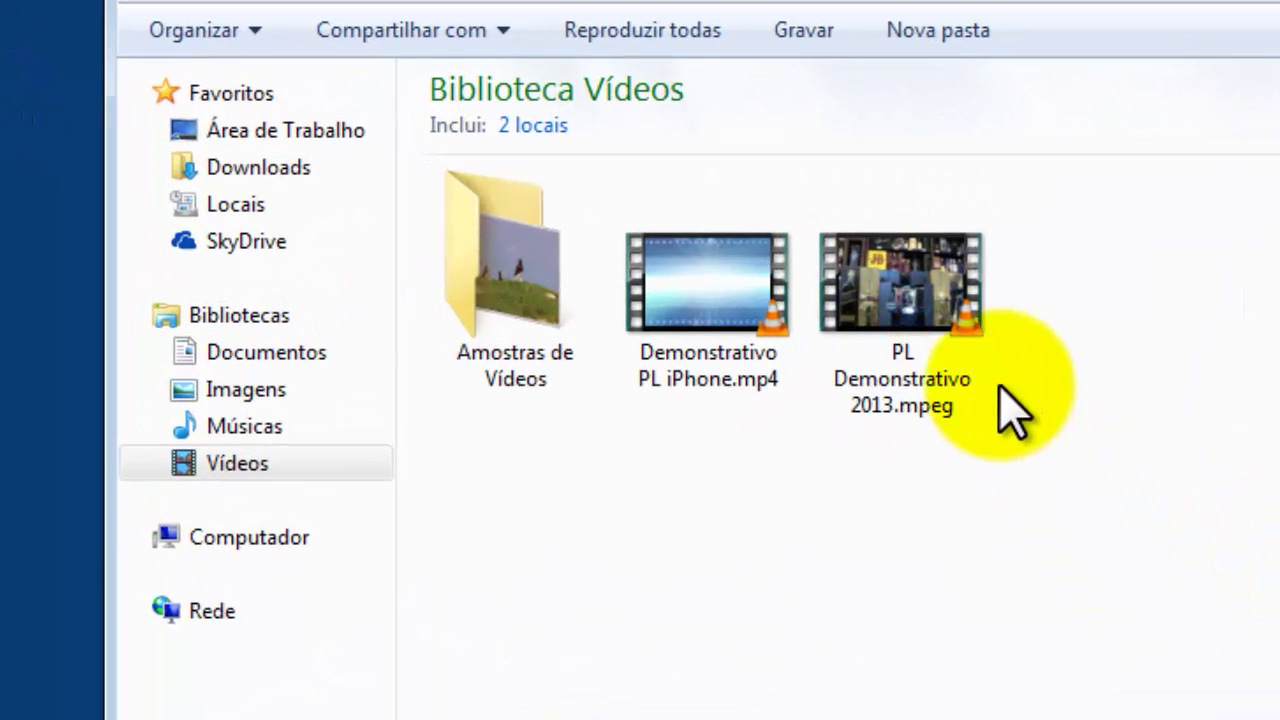
mouse_move(933, 318)
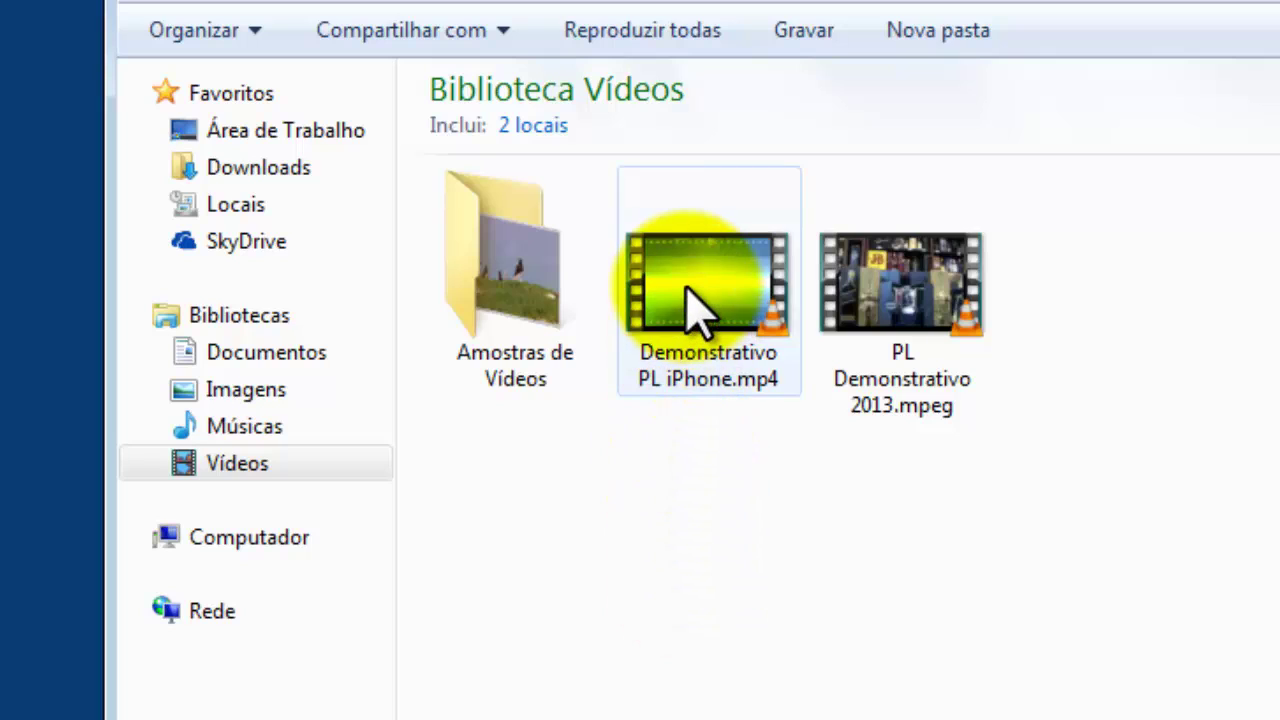
mouse_move(686, 289)
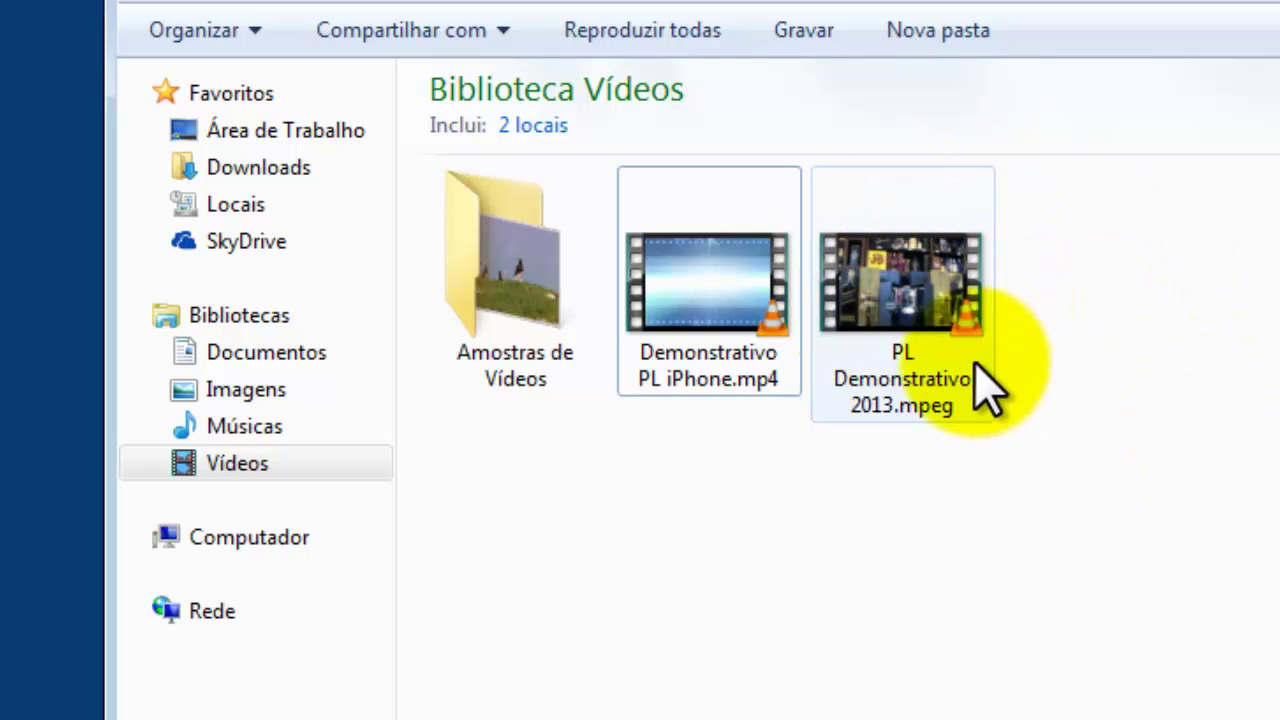
mouse_move(866, 305)
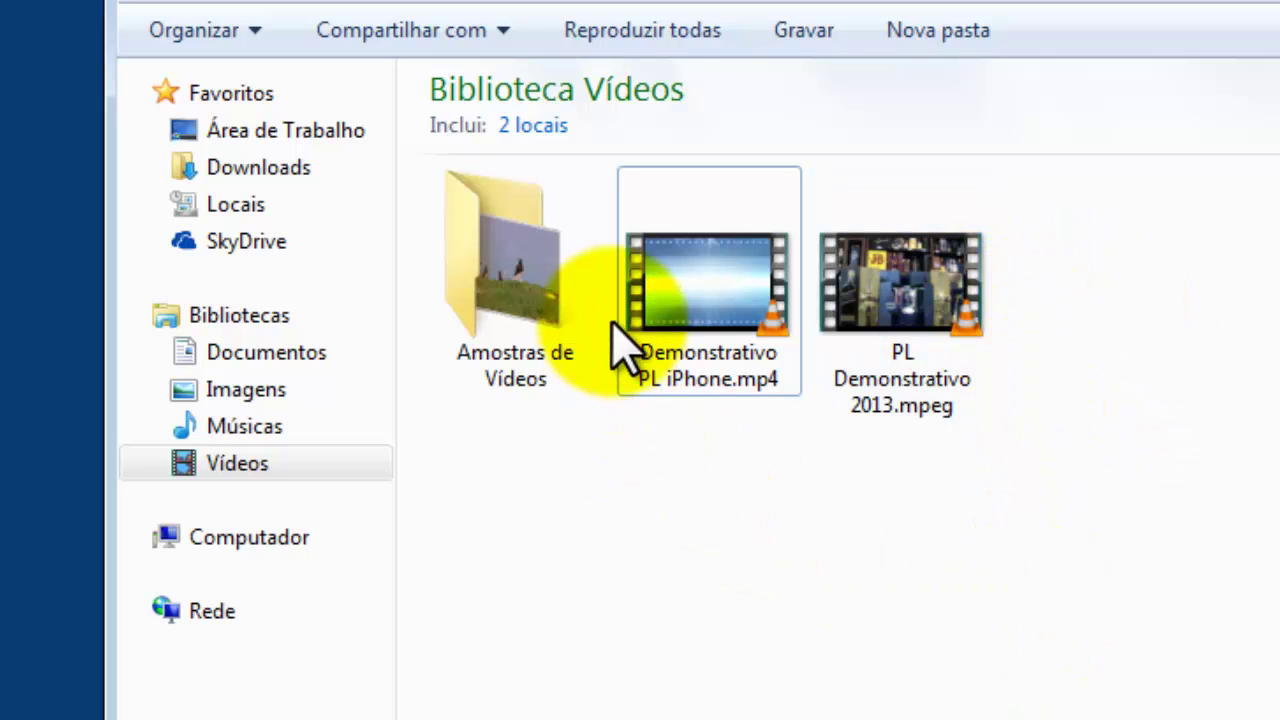
mouse_move(670, 312)
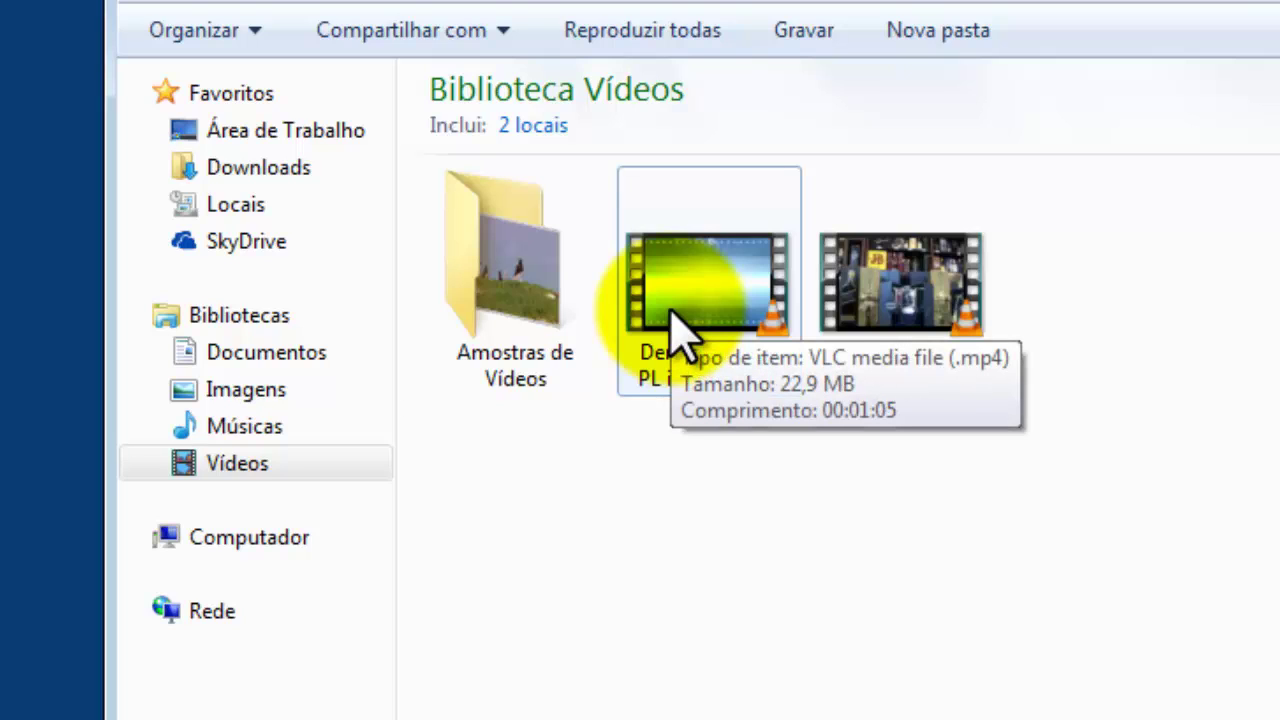